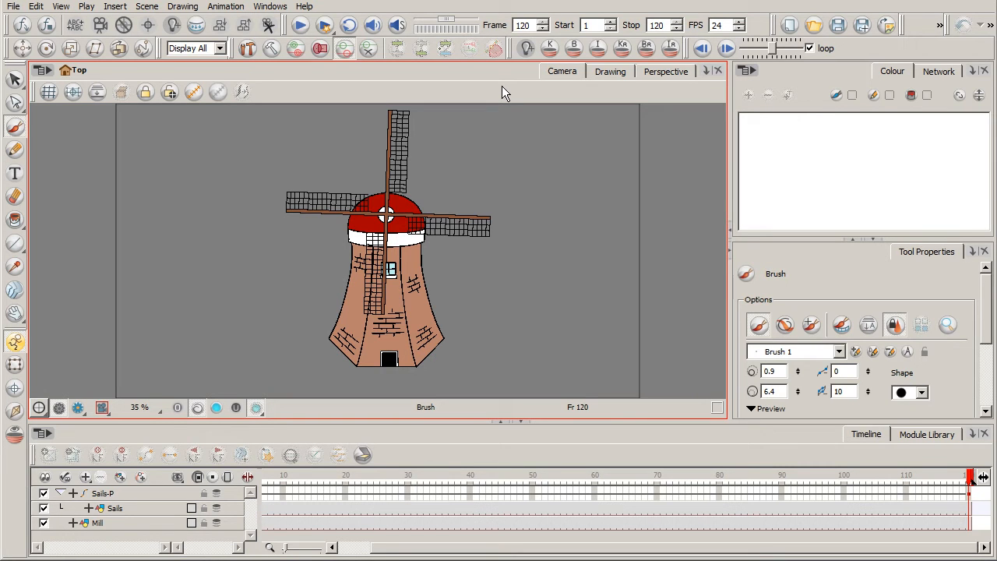
Review the Sails-P keyframes at frames 1 and 120 and play back the windmill's rotation
{"action": "left_click_drag", "start_coordinate": [389, 552], "coordinate": [351, 552]}
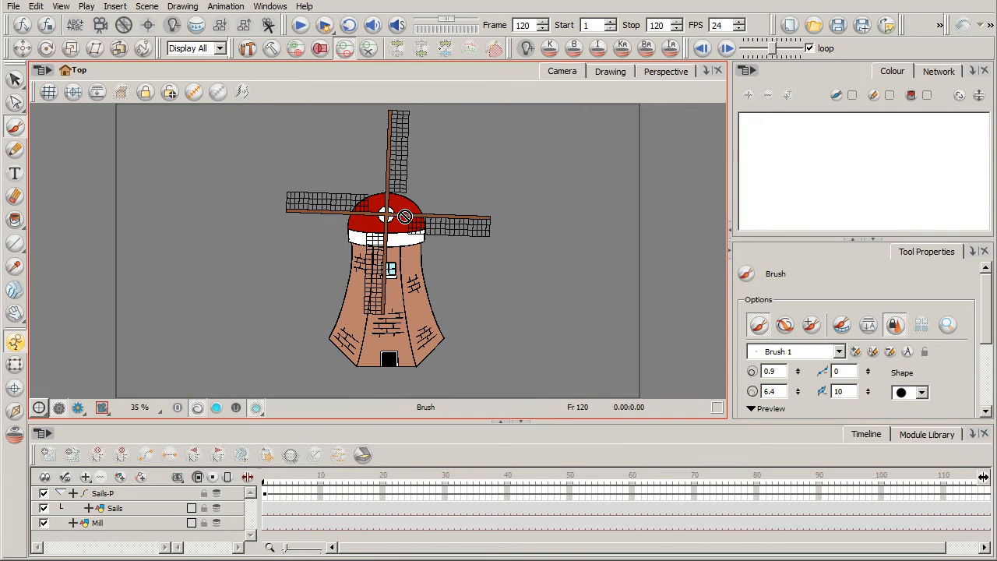
{"action": "left_click", "coordinate": [131, 495]}
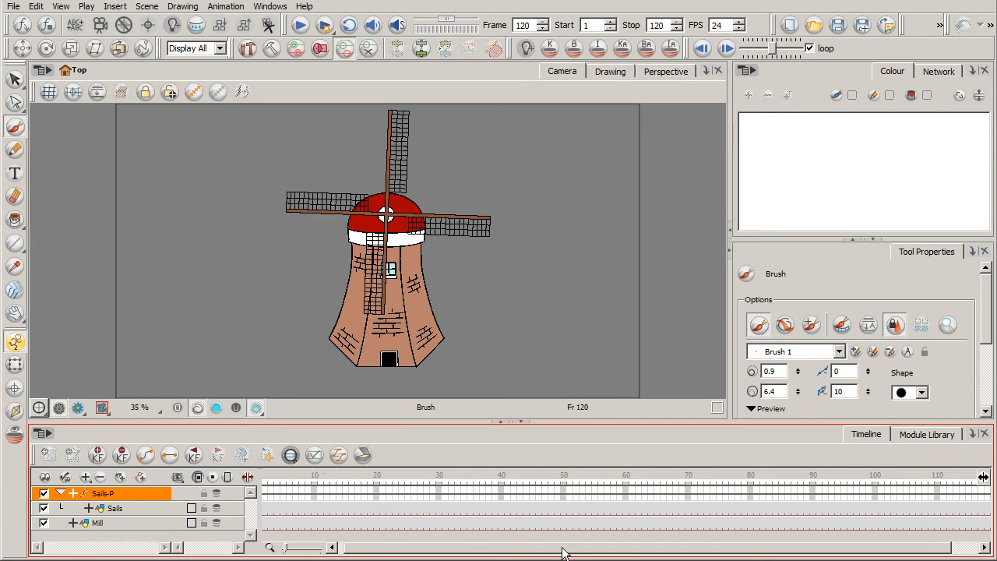
{"action": "left_click_drag", "start_coordinate": [556, 548], "coordinate": [597, 550]}
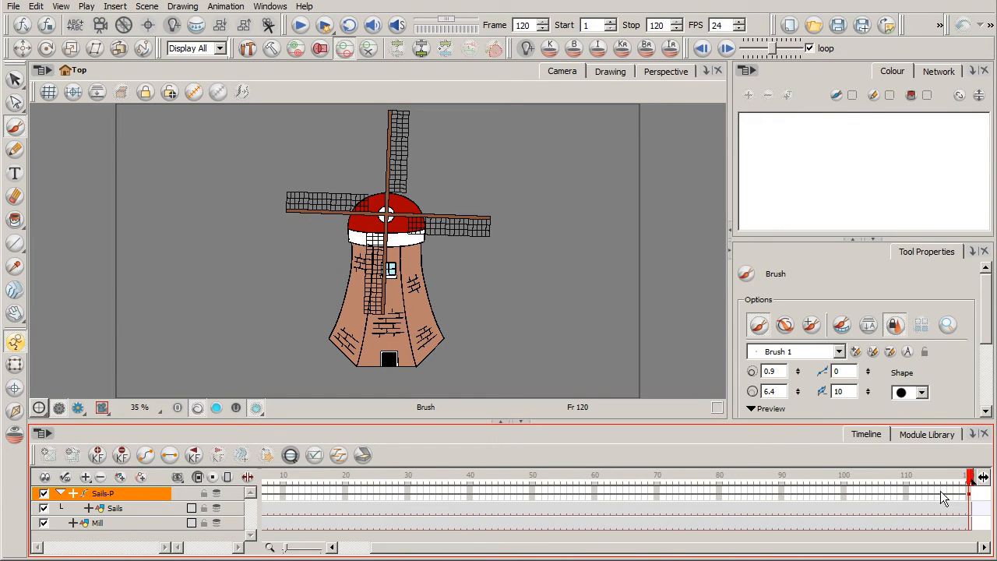
{"action": "left_click_drag", "start_coordinate": [390, 552], "coordinate": [335, 550]}
{"action": "left_click", "coordinate": [266, 493]}
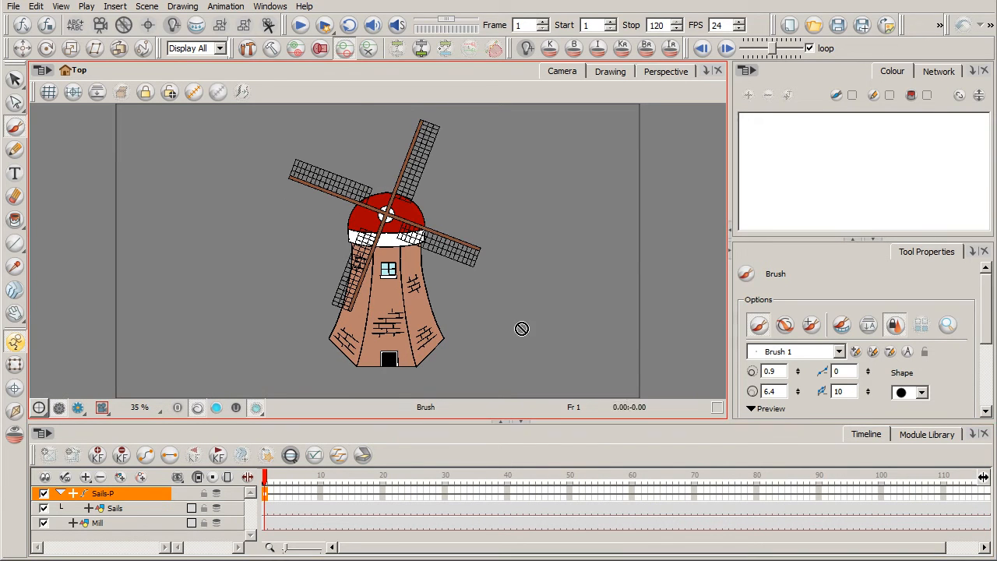
{"action": "left_click", "coordinate": [783, 547]}
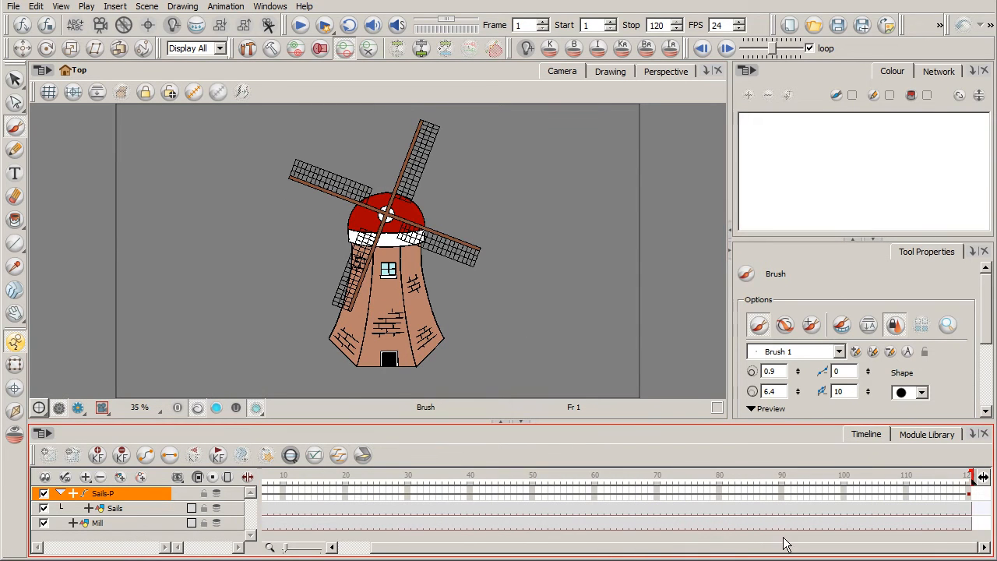
{"action": "left_click", "coordinate": [970, 494]}
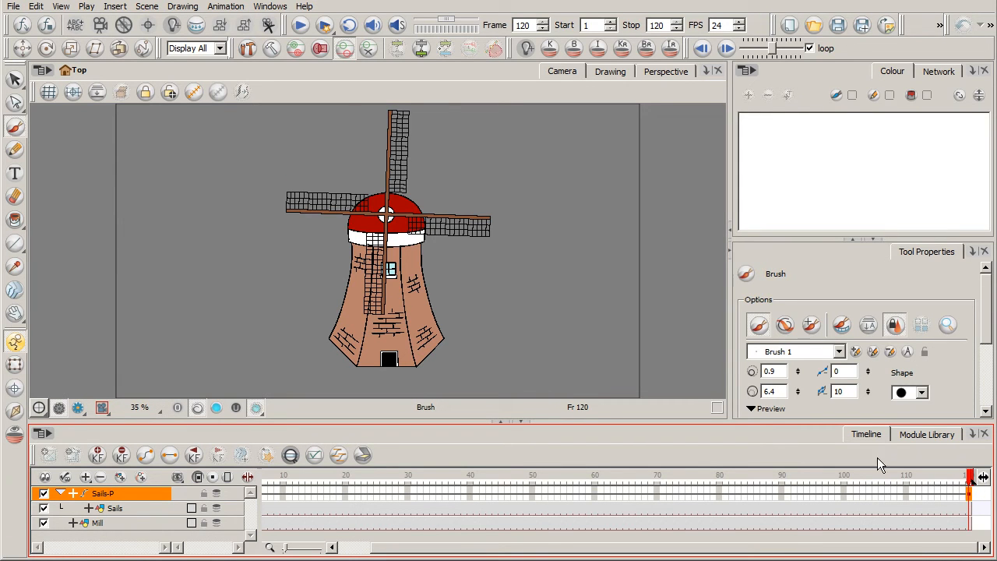
{"action": "left_click", "coordinate": [300, 25]}
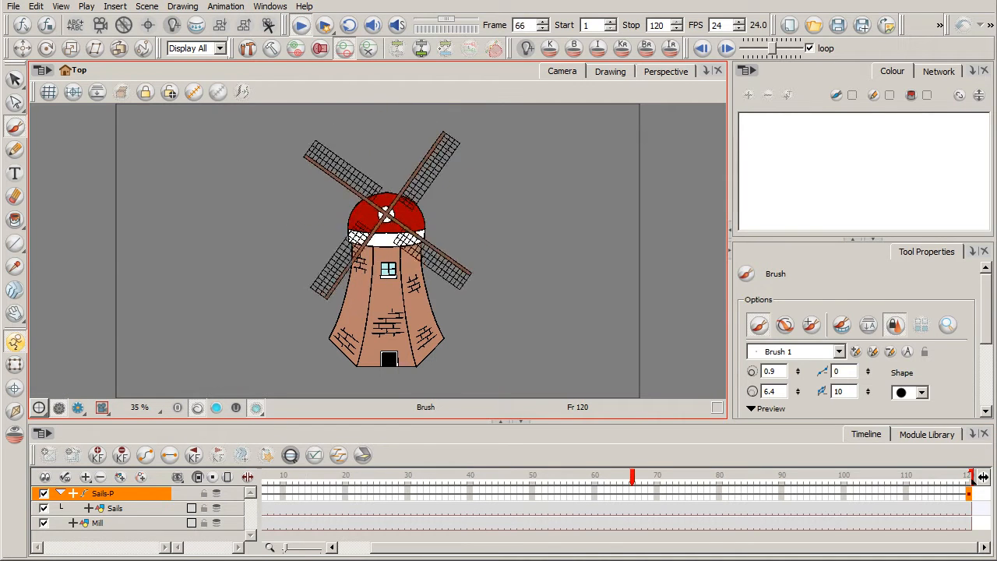
{"action": "left_click", "coordinate": [253, 477]}
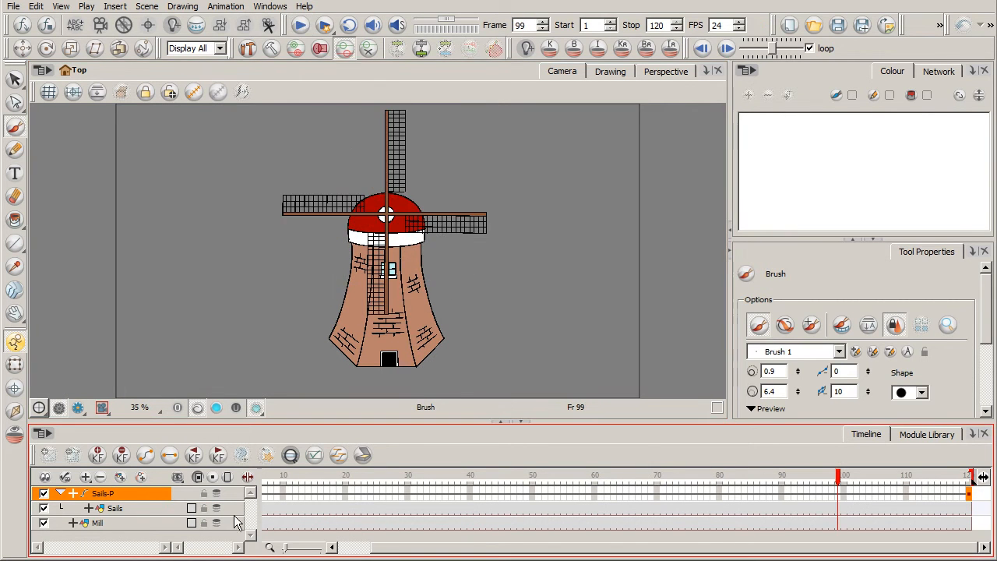
Open the Sails-P Rotation: Angle_z function in the Bezier Editor and place it clear of the windmill
{"action": "left_click", "coordinate": [73, 494]}
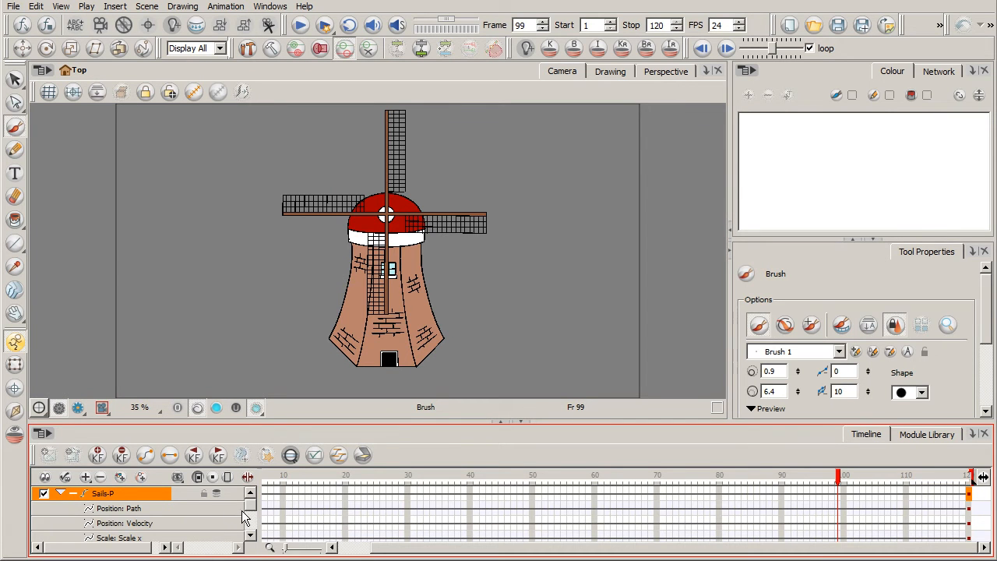
{"action": "left_click_drag", "start_coordinate": [249, 505], "coordinate": [218, 521]}
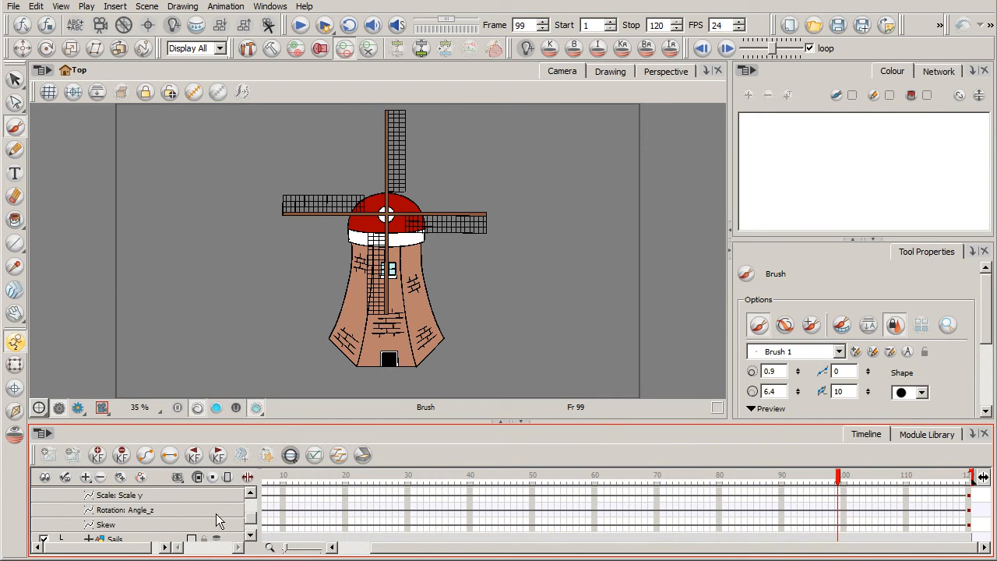
{"action": "left_click", "coordinate": [127, 510]}
{"action": "double_click", "coordinate": [127, 511]}
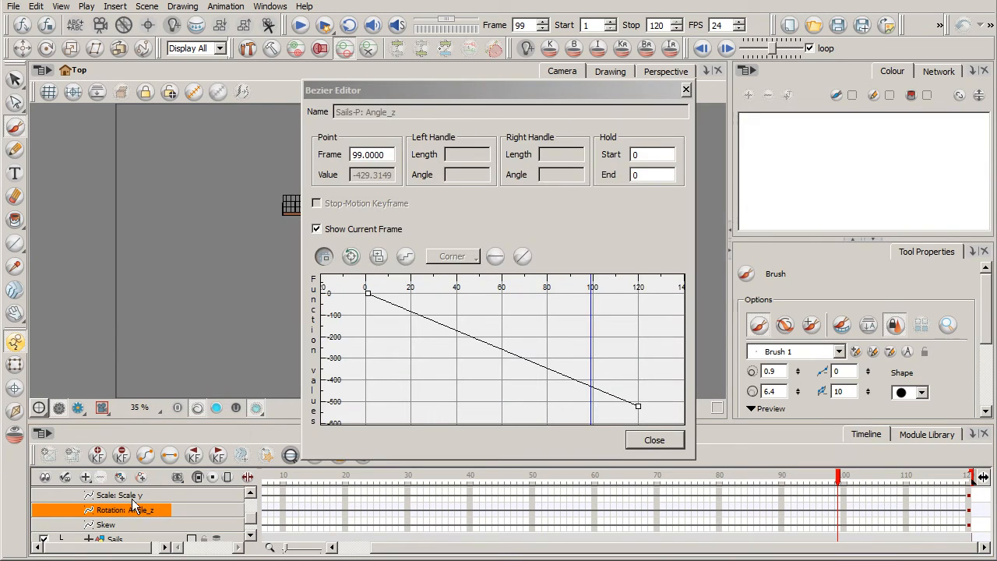
{"action": "left_click_drag", "start_coordinate": [537, 88], "coordinate": [723, 75]}
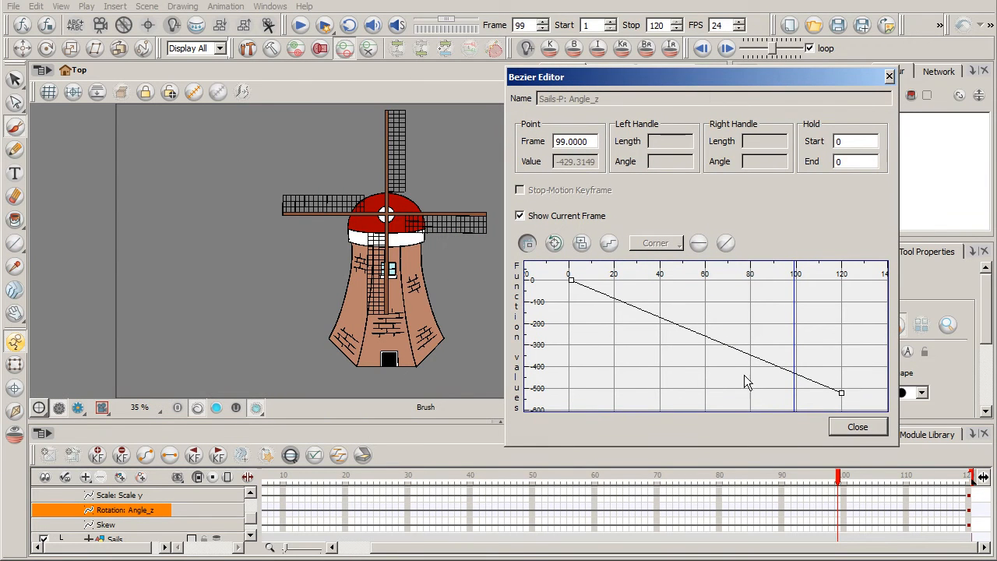
Ease the rotation curve with a frame 1 right handle about 57.7 long at 7.2° and a frame 120 left handle about 57.2 long at 180°
{"action": "left_click", "coordinate": [572, 279]}
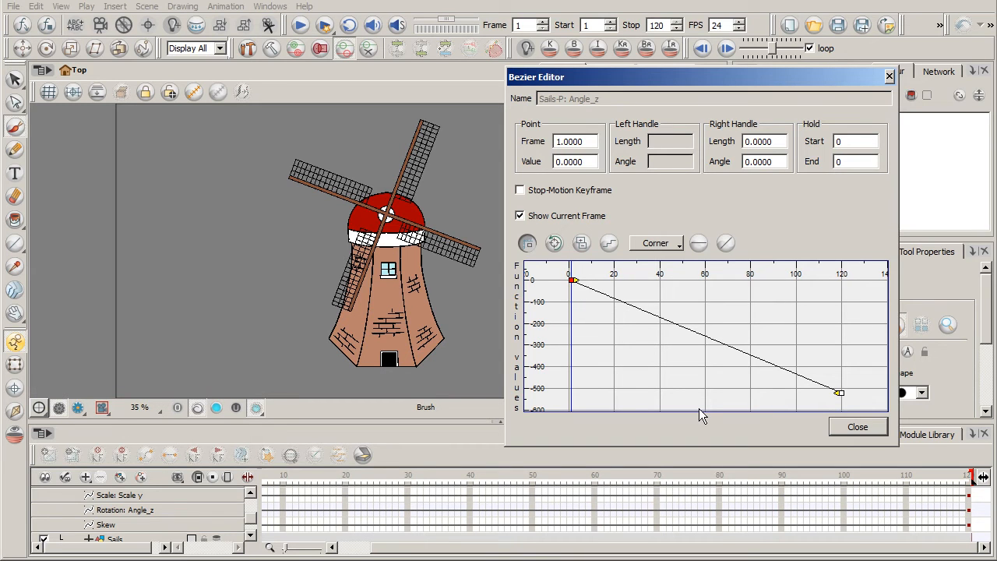
{"action": "left_click", "coordinate": [578, 285]}
{"action": "left_click_drag", "start_coordinate": [586, 284], "coordinate": [709, 280]}
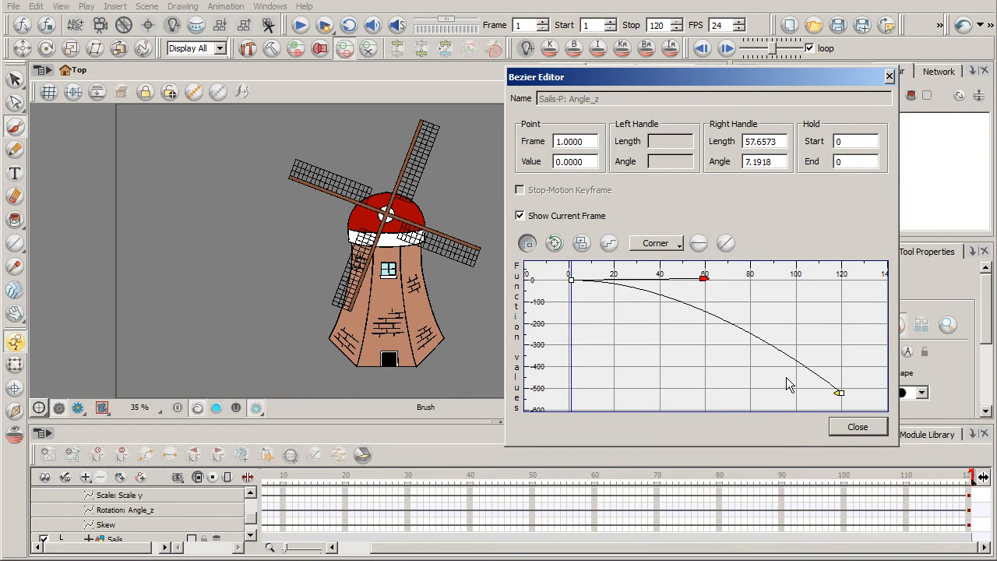
{"action": "left_click", "coordinate": [866, 395]}
{"action": "left_click", "coordinate": [840, 394]}
{"action": "left_click_drag", "start_coordinate": [839, 396], "coordinate": [709, 393]}
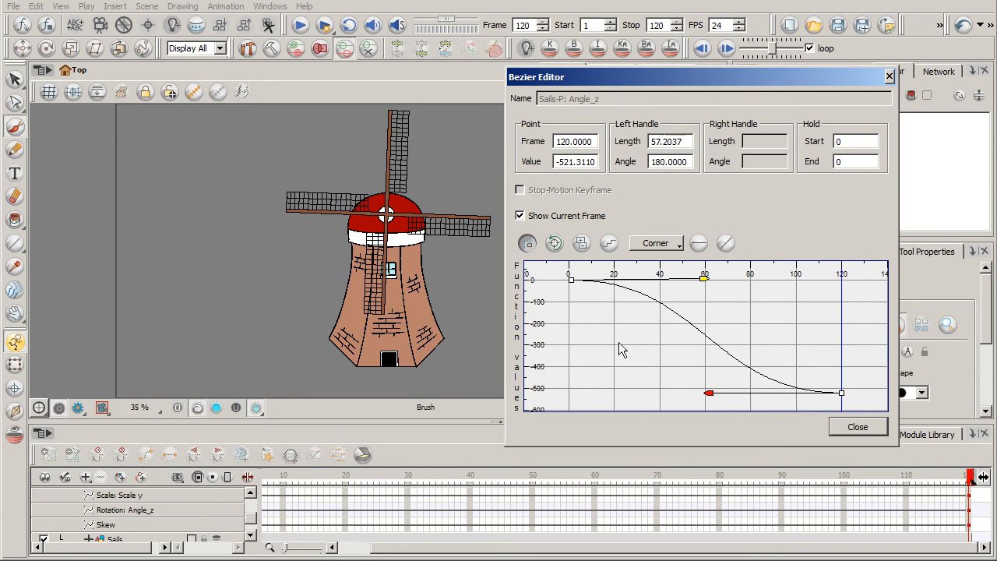
Fit the curve in view and fine-tune both easing handles, bringing the frame 120 left handle to about 60.4 long at 176.5°
{"action": "left_click", "coordinate": [554, 244]}
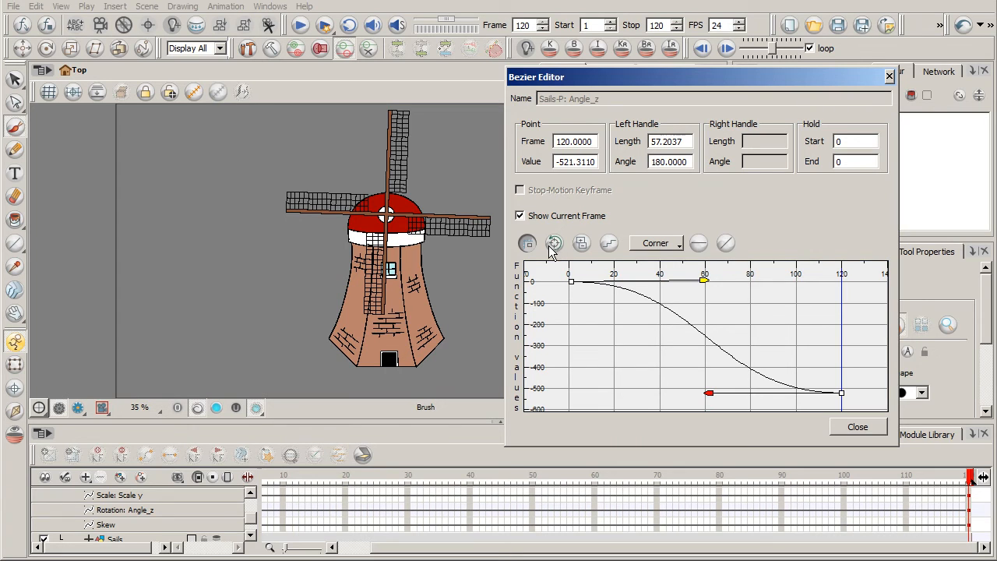
{"action": "left_click_drag", "start_coordinate": [708, 395], "coordinate": [700, 393]}
{"action": "left_click", "coordinate": [706, 281]}
{"action": "left_click_drag", "start_coordinate": [707, 285], "coordinate": [711, 281]}
{"action": "left_click", "coordinate": [694, 393]}
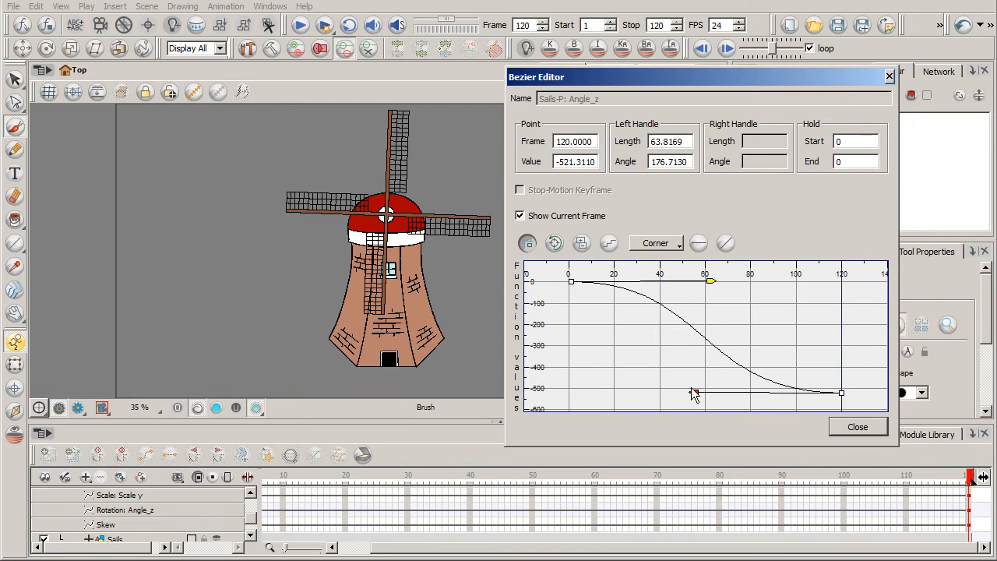
{"action": "left_click_drag", "start_coordinate": [696, 393], "coordinate": [701, 393]}
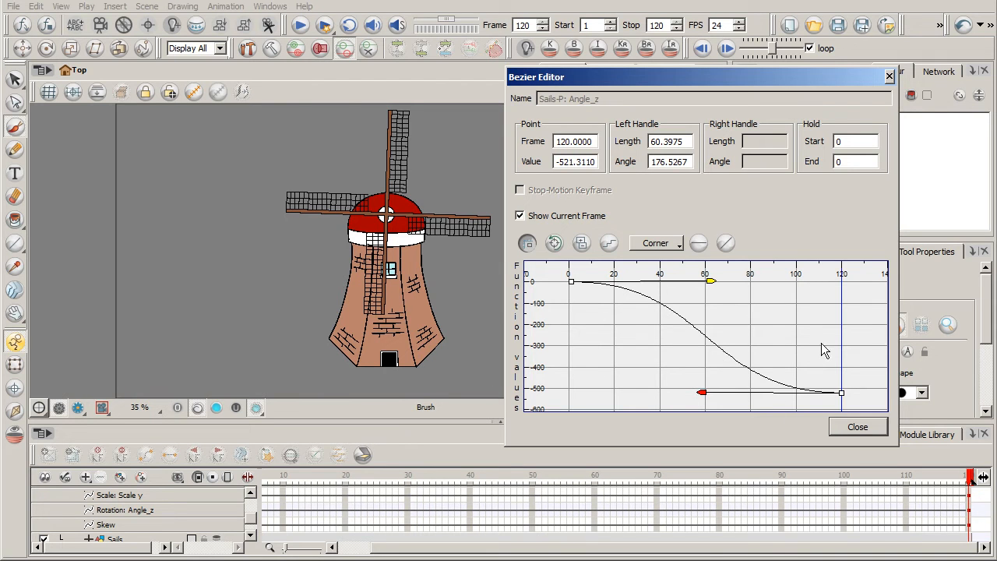
Move the Bezier Editor off the windmill and play the eased rotation from frame 1
{"action": "left_click_drag", "start_coordinate": [748, 77], "coordinate": [814, 79]}
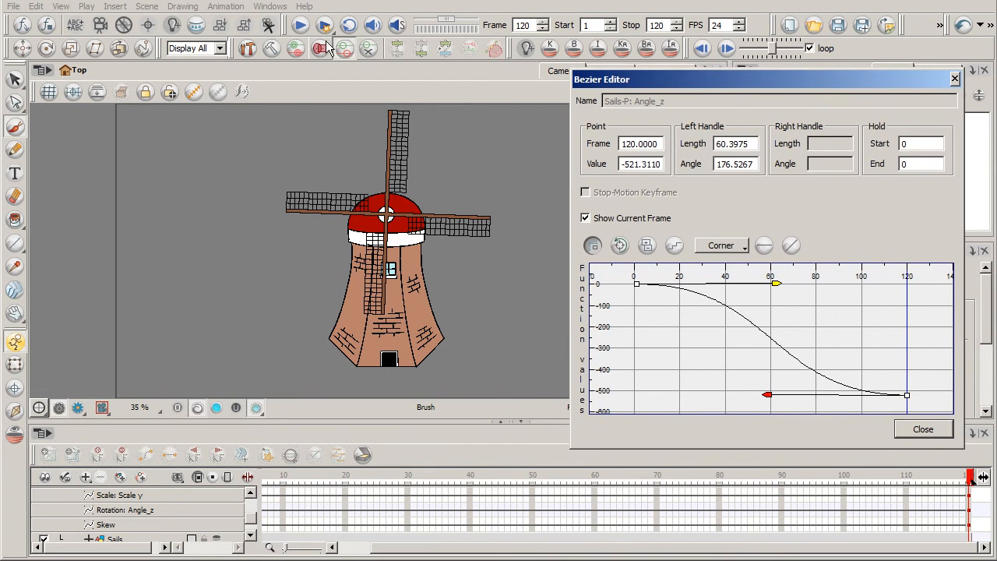
{"action": "left_click_drag", "start_coordinate": [418, 549], "coordinate": [343, 550]}
{"action": "left_click", "coordinate": [266, 475]}
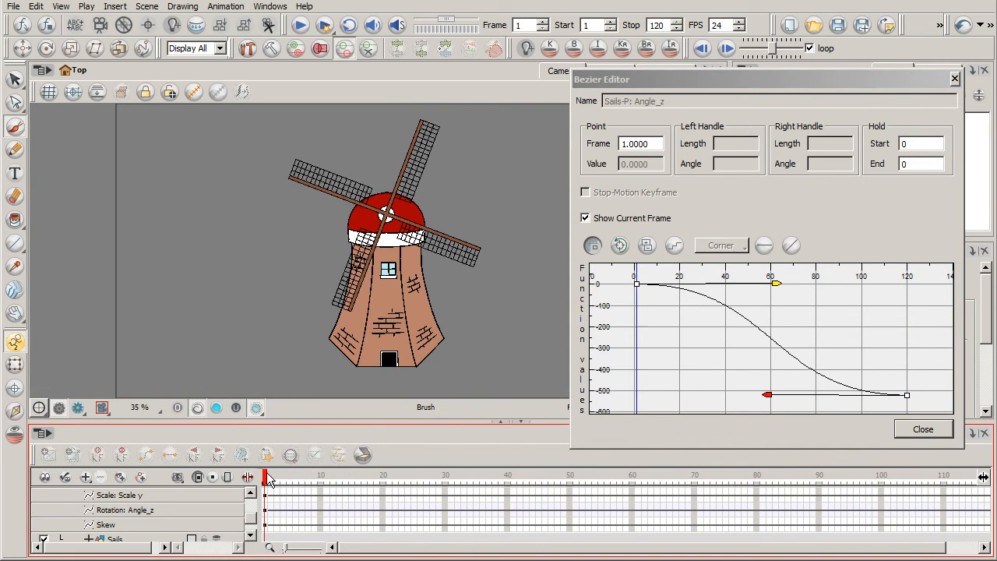
{"action": "left_click", "coordinate": [301, 25]}
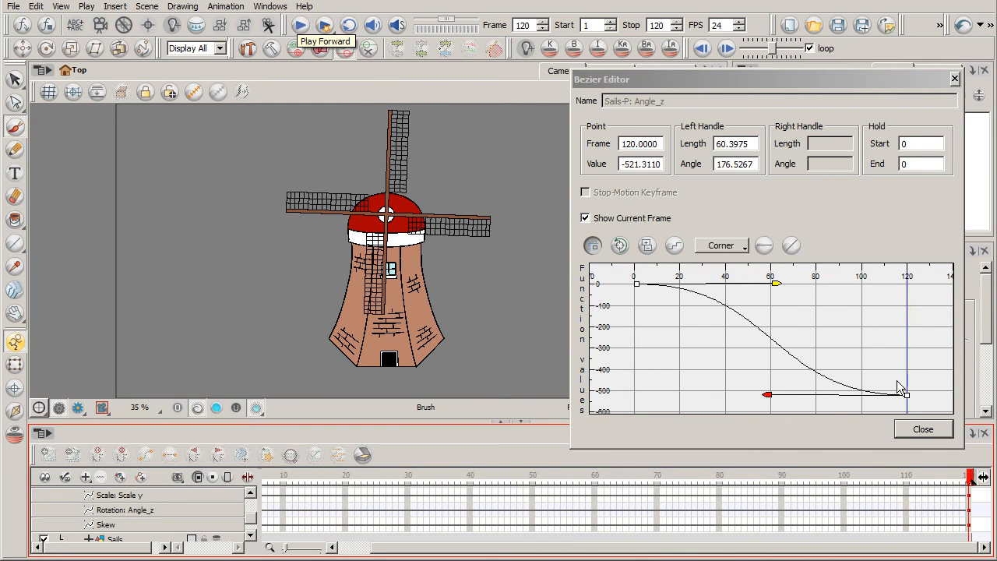
Lengthen both easing handles, the frame 120 left handle to about 65.8 at 180°, replay the rotation and close the Bezier Editor
{"action": "left_click_drag", "start_coordinate": [767, 395], "coordinate": [757, 395]}
{"action": "left_click", "coordinate": [779, 285]}
{"action": "left_click_drag", "start_coordinate": [780, 286], "coordinate": [788, 284]}
{"action": "left_click", "coordinate": [755, 397]}
{"action": "left_click_drag", "start_coordinate": [754, 397], "coordinate": [755, 395]}
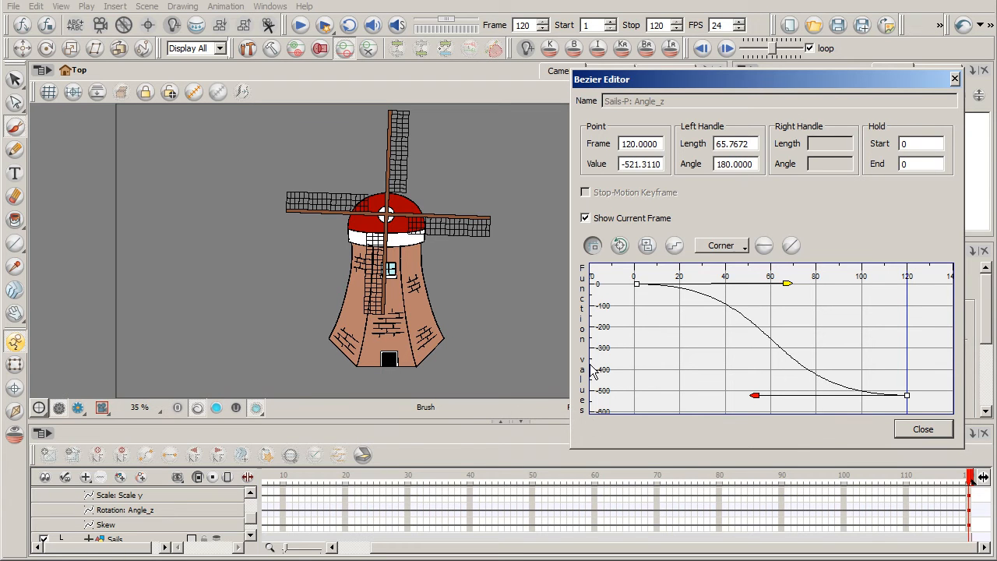
{"action": "left_click", "coordinate": [300, 25]}
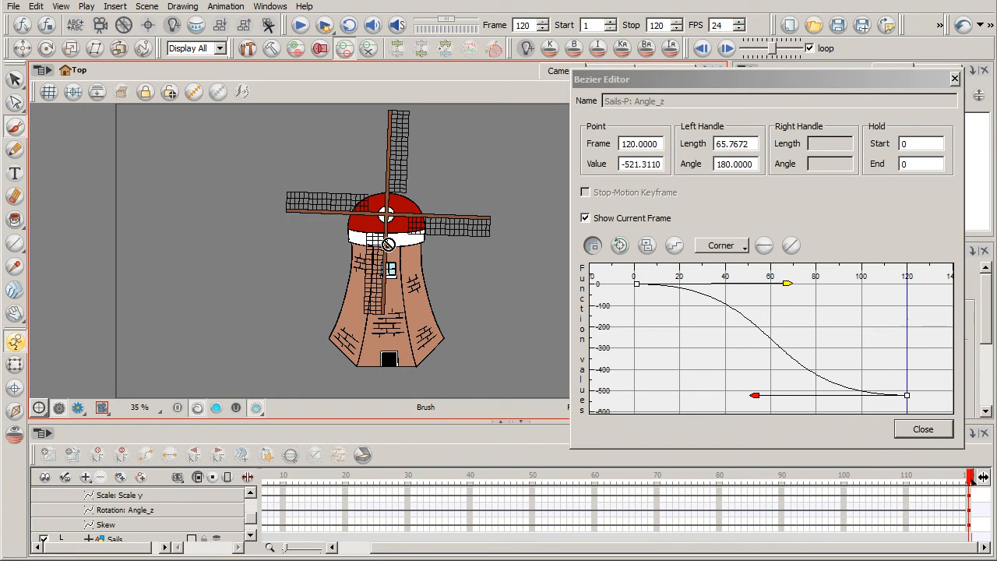
{"action": "left_click", "coordinate": [920, 428]}
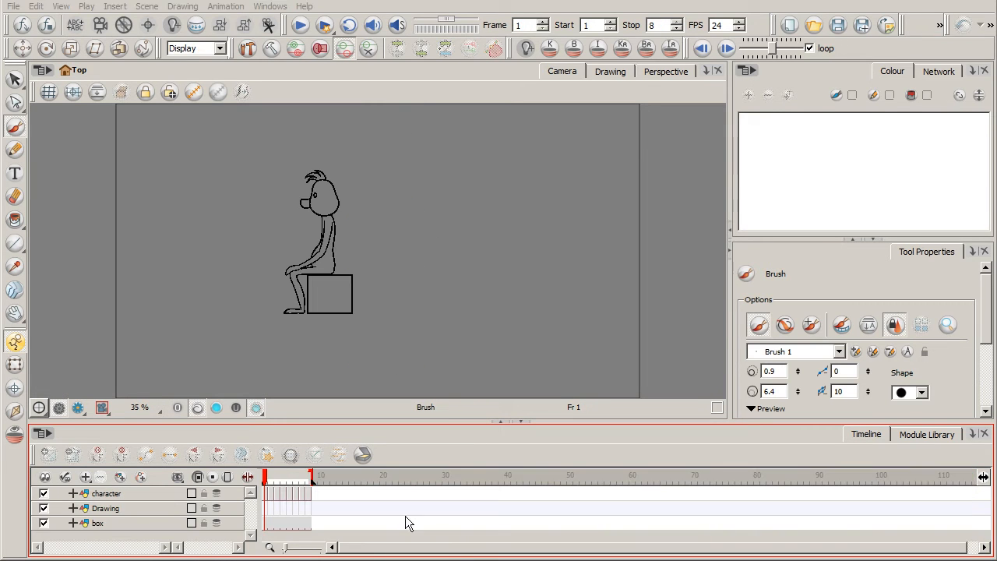
Examine the seated character up close and play its eight-frame stand-up and walk animation from frame 1
{"action": "left_click", "coordinate": [426, 6]}
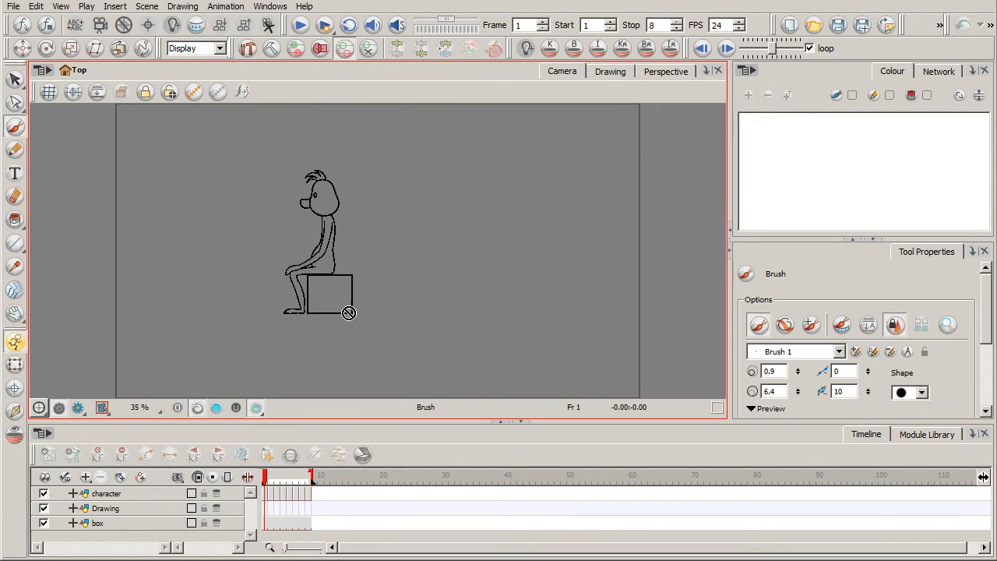
{"action": "key", "text": "2"}
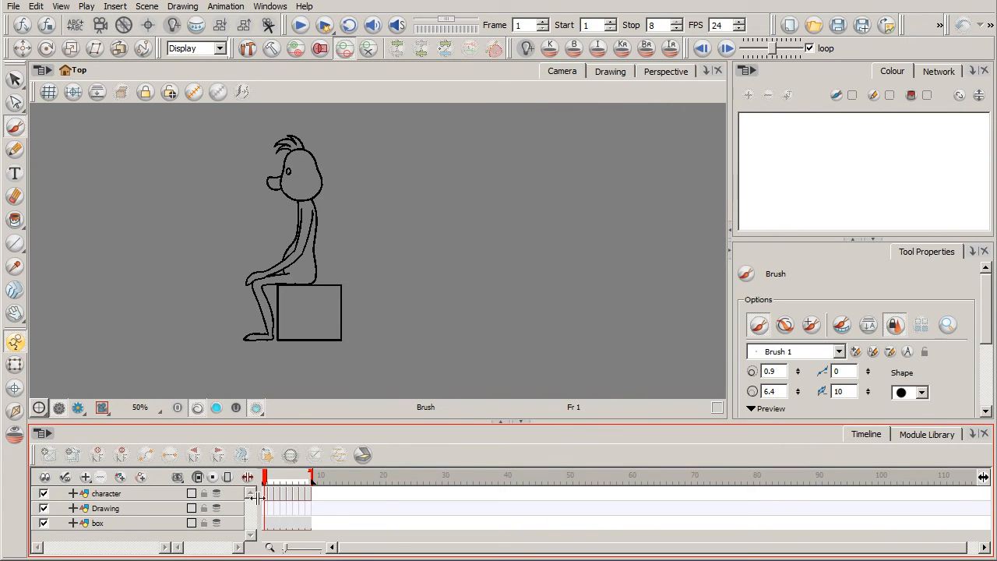
{"action": "left_click_drag", "start_coordinate": [293, 490], "coordinate": [261, 471]}
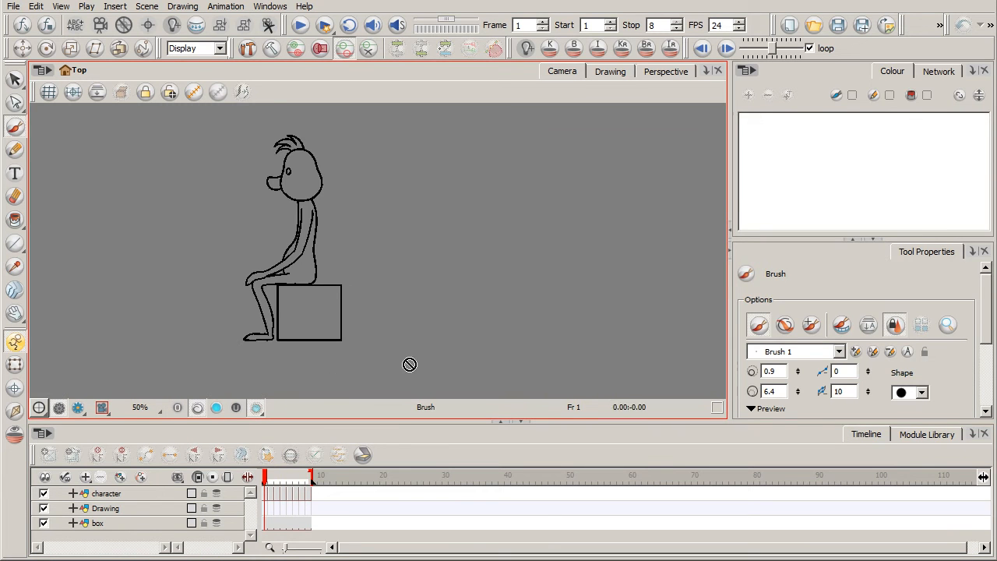
{"action": "left_click", "coordinate": [302, 28]}
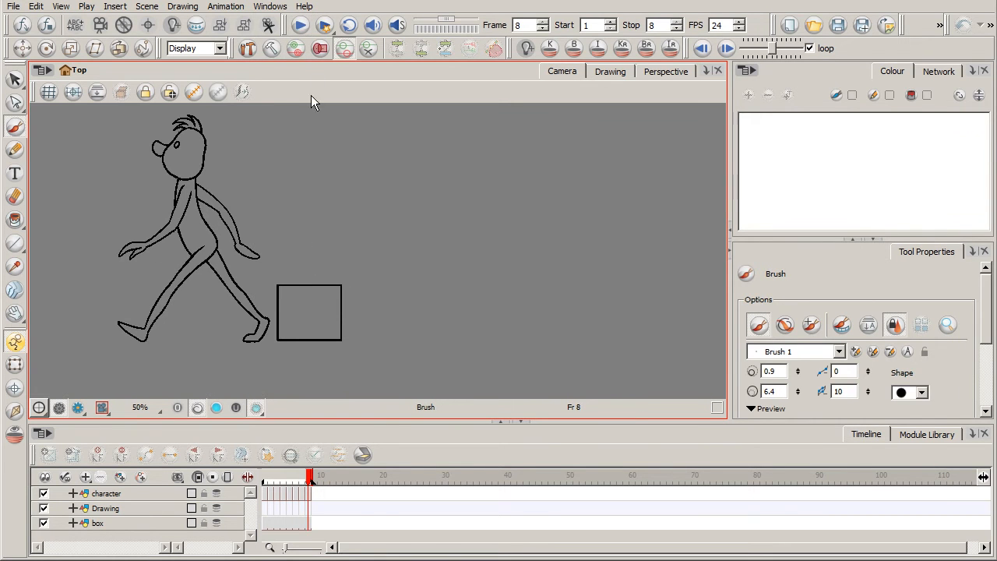
{"action": "left_click", "coordinate": [246, 458]}
{"action": "left_click_drag", "start_coordinate": [306, 475], "coordinate": [269, 474]}
{"action": "left_click", "coordinate": [312, 414]}
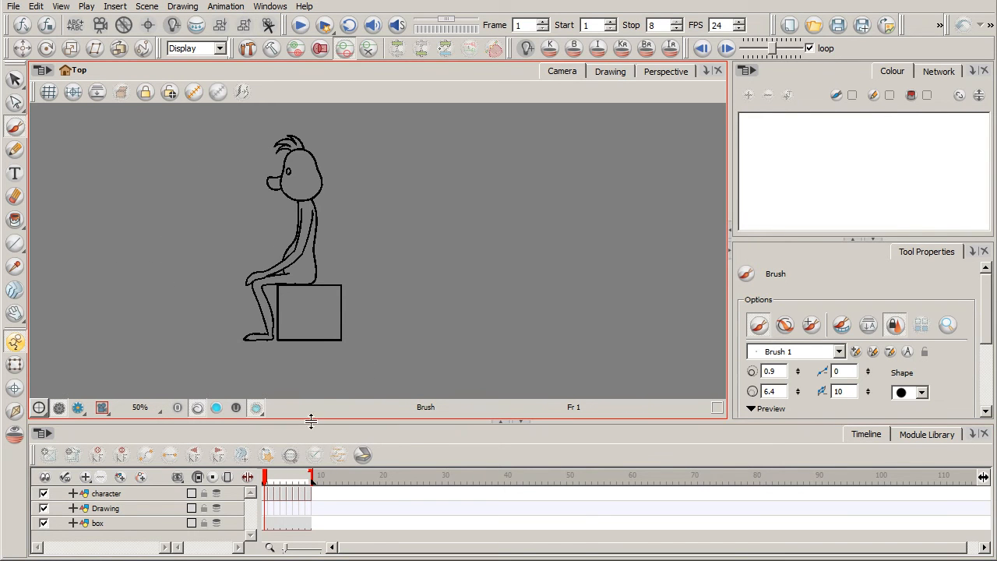
{"action": "mouse_move", "coordinate": [265, 477]}
{"action": "left_mouse_down"}
{"action": "mouse_move", "coordinate": [305, 490]}
{"action": "mouse_move", "coordinate": [255, 473]}
{"action": "left_mouse_up"}
{"action": "left_click", "coordinate": [269, 479]}
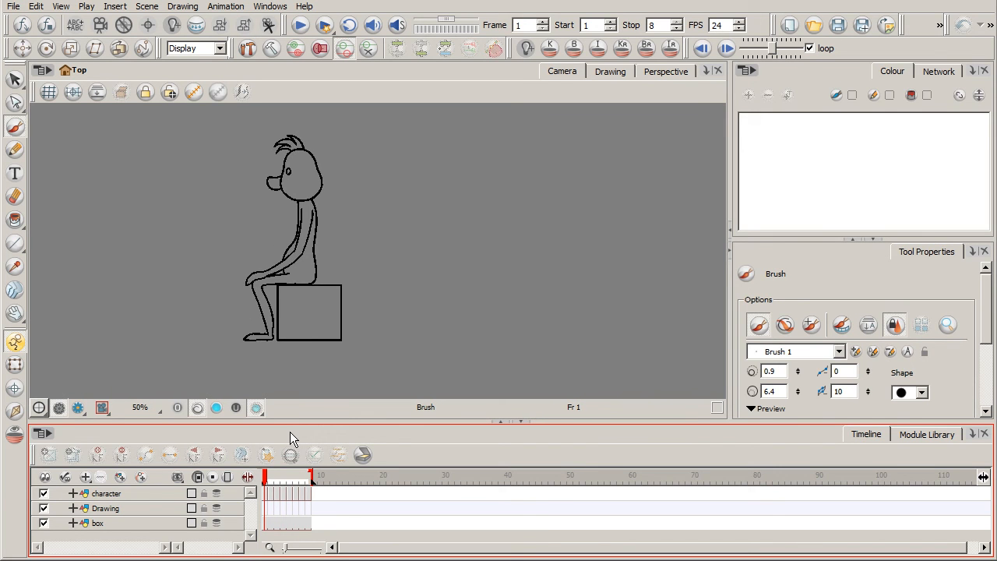
{"action": "left_click", "coordinate": [301, 25]}
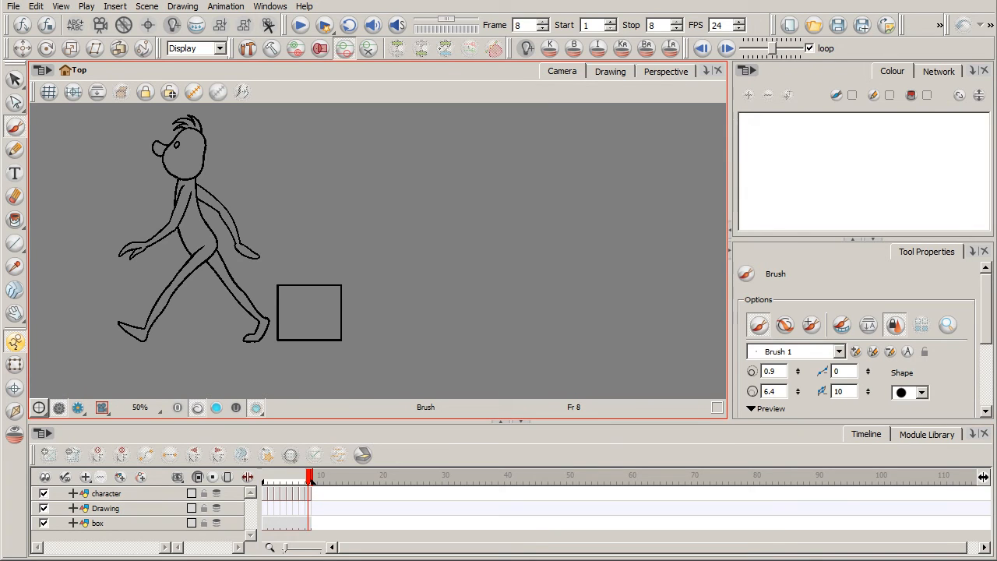
{"action": "left_click", "coordinate": [301, 25]}
Extend the scene length to 20 frames
{"action": "left_click", "coordinate": [271, 494]}
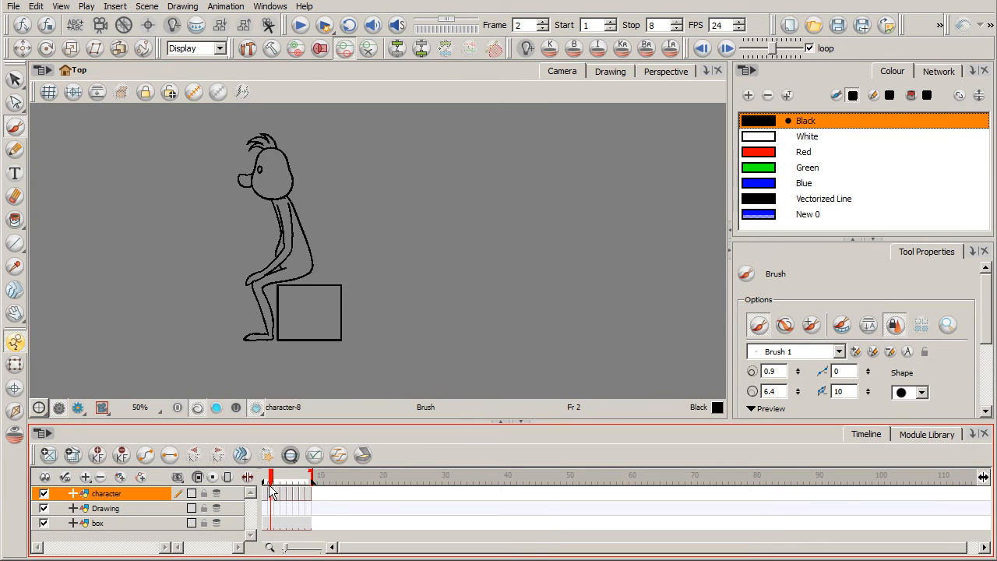
{"action": "left_click_drag", "start_coordinate": [271, 479], "coordinate": [386, 476]}
Shift the character drawings at frames 2 to 8 so they start at frame 5, and select the held frames 3 and 4
{"action": "left_click", "coordinate": [274, 502]}
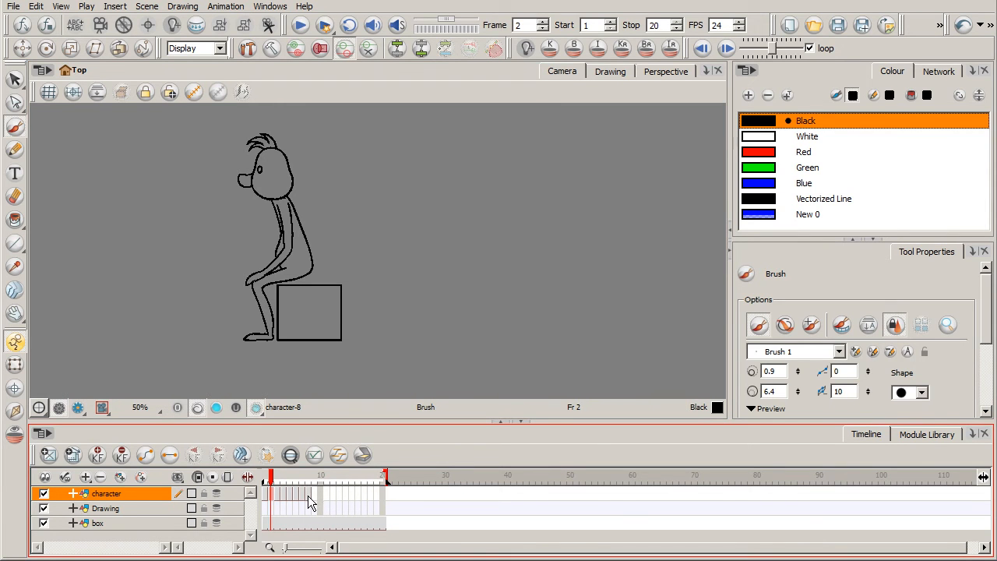
{"action": "mouse_move", "coordinate": [310, 503]}
{"action": "left_mouse_down"}
{"action": "mouse_move", "coordinate": [275, 502]}
{"action": "mouse_move", "coordinate": [290, 506]}
{"action": "left_mouse_up"}
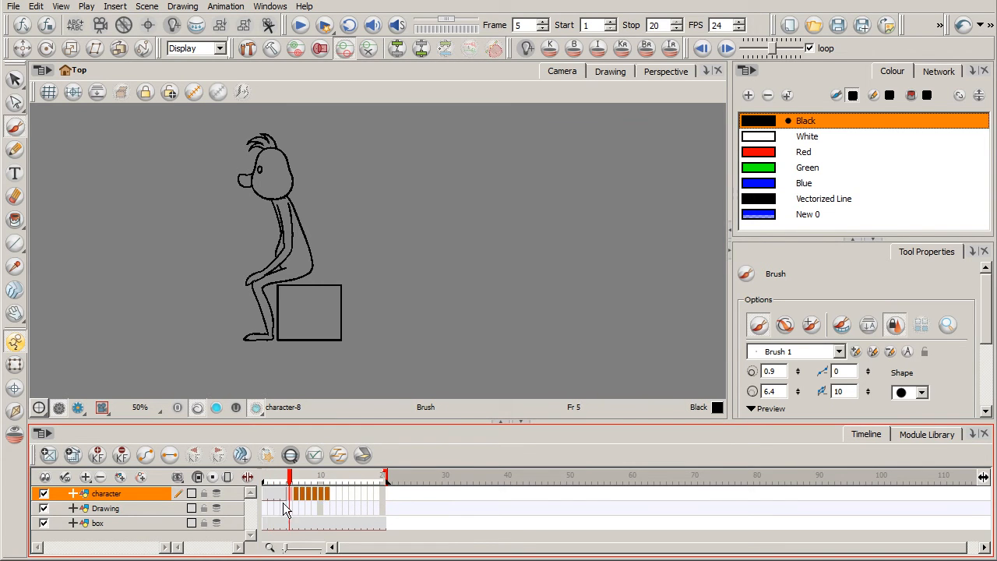
{"action": "left_click", "coordinate": [276, 503]}
{"action": "left_click", "coordinate": [286, 496]}
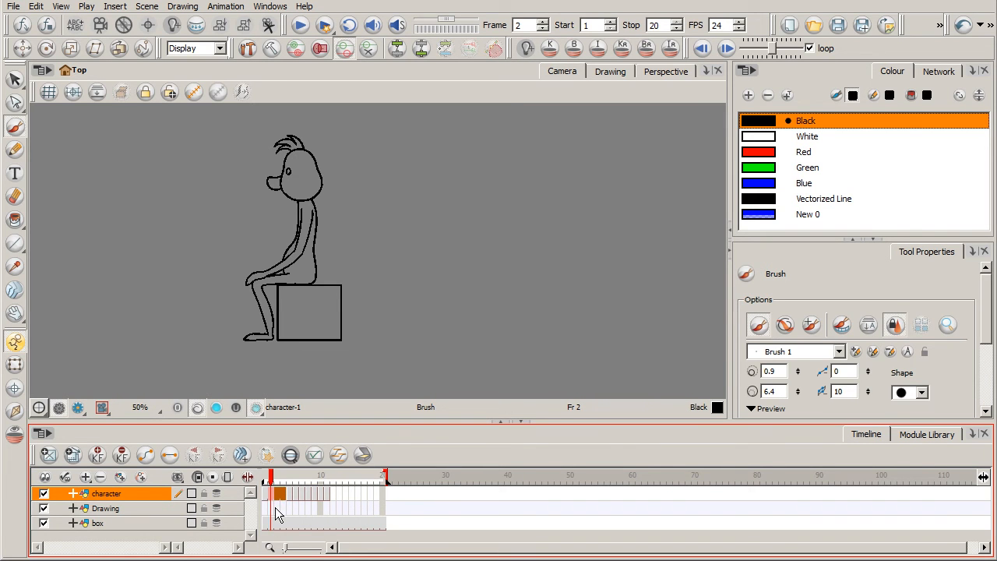
Clear the character layer's held exposures at frames 2 to 4 and turn on its onion skin
{"action": "key", "text": "Delete"}
{"action": "left_click", "coordinate": [272, 498]}
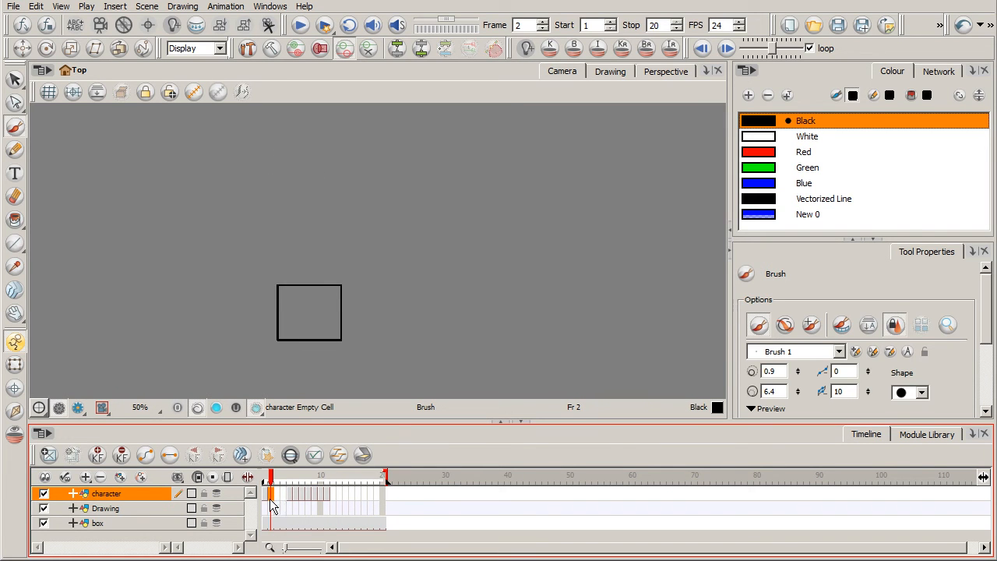
{"action": "left_click", "coordinate": [264, 495]}
{"action": "left_click", "coordinate": [270, 494]}
{"action": "left_click", "coordinate": [217, 494]}
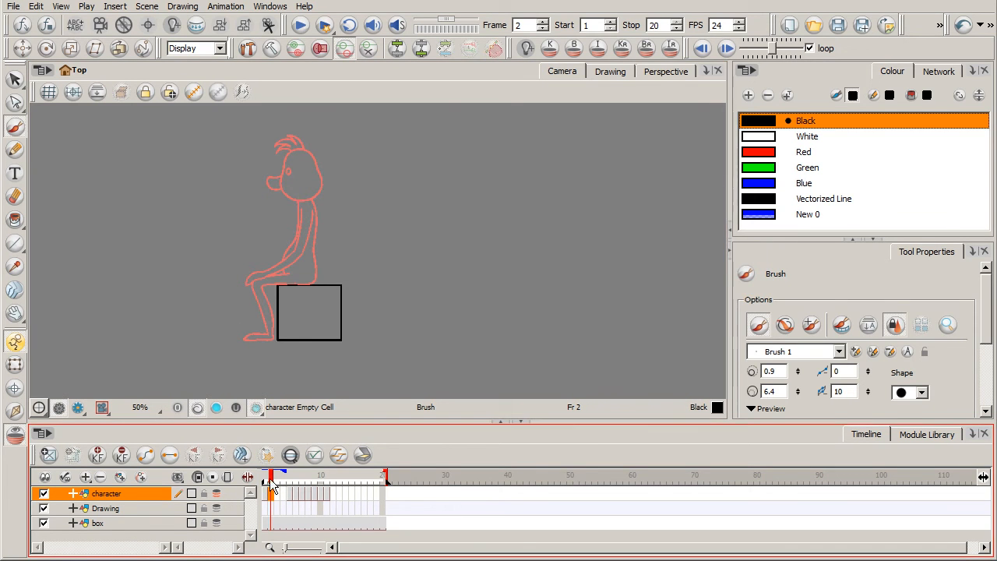
Rename the Drawing layer as sketch
{"action": "left_click", "coordinate": [156, 511]}
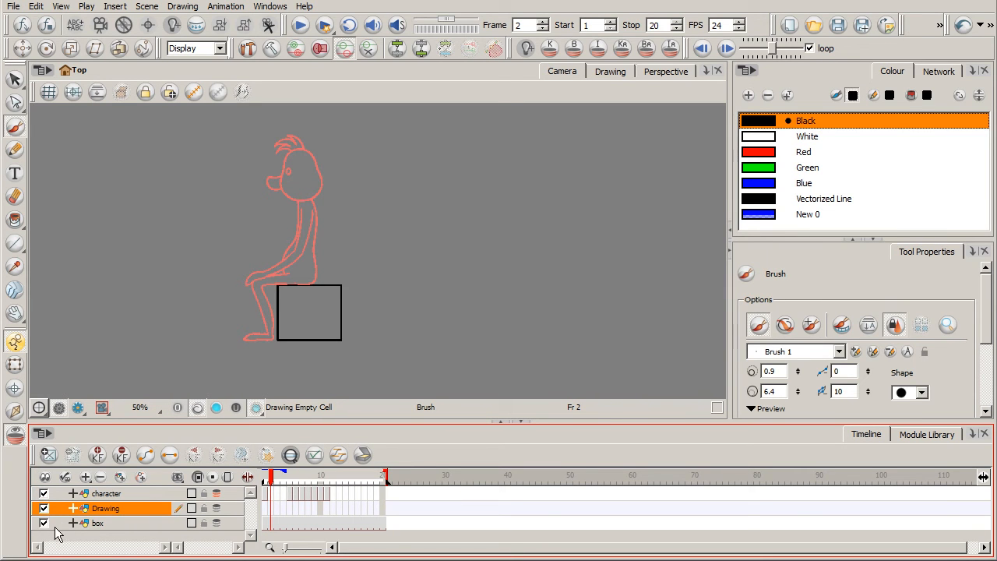
{"action": "double_click", "coordinate": [103, 508]}
{"action": "type", "text": "sketch"}
{"action": "key", "text": "Return"}
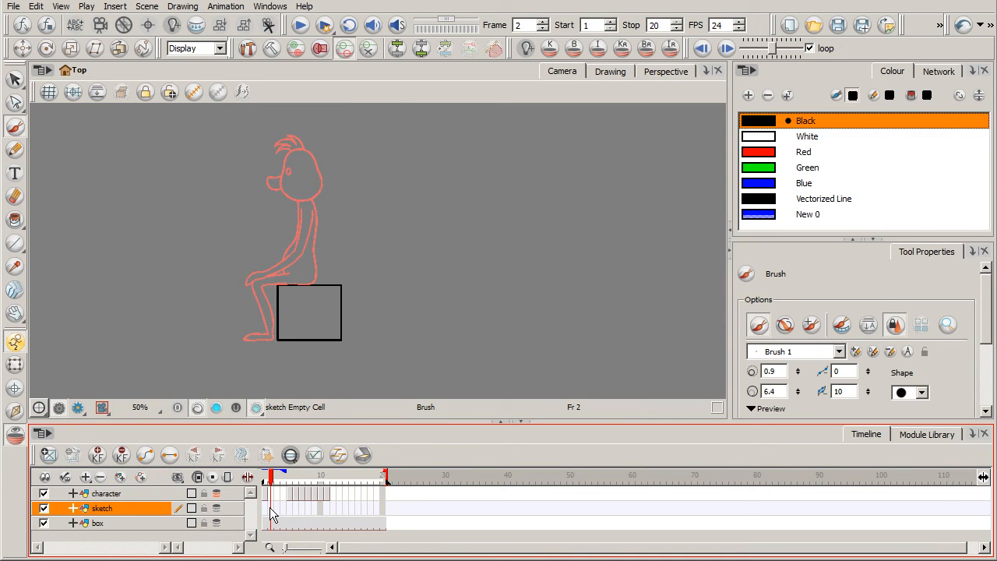
On the sketch layer at frame 2, rough in the torso, head, beak and hair with the New 0 colour, slightly ahead of the seated pose
{"action": "left_click", "coordinate": [810, 213]}
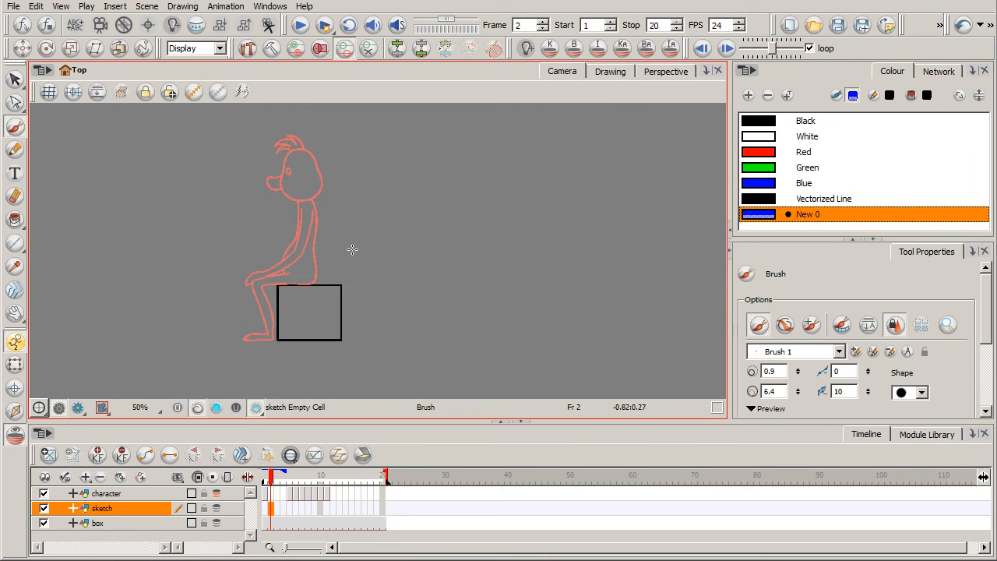
{"action": "key", "text": "2"}
{"action": "key", "text": "space"}
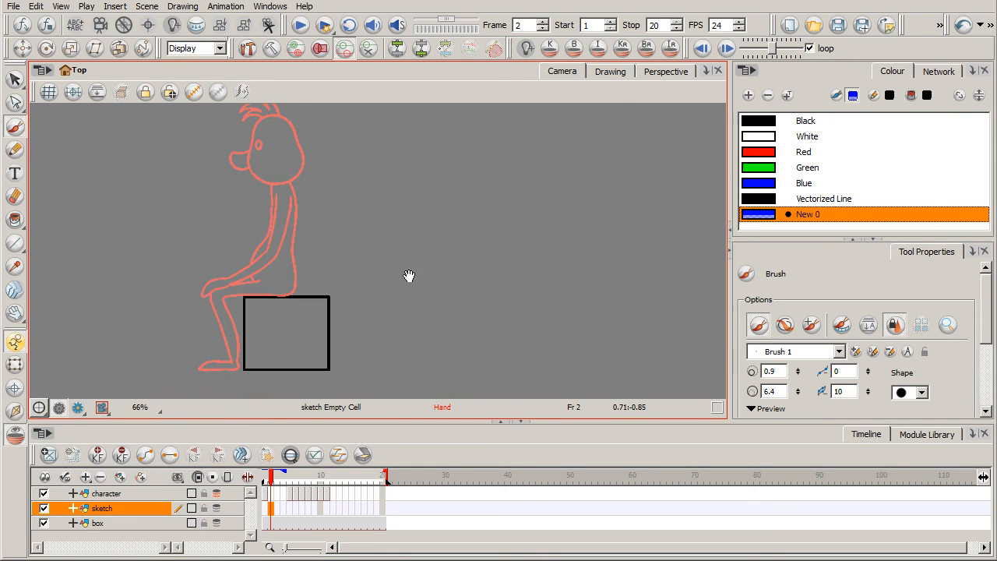
{"action": "left_click_drag", "start_coordinate": [405, 278], "coordinate": [443, 300]}
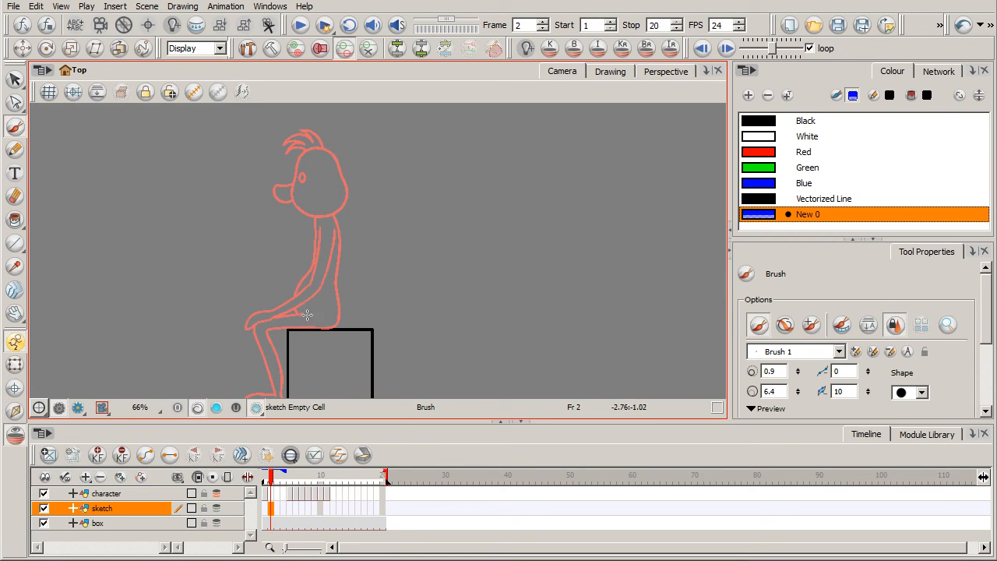
{"action": "mouse_move", "coordinate": [296, 293]}
{"action": "left_mouse_down"}
{"action": "mouse_move", "coordinate": [294, 310]}
{"action": "mouse_move", "coordinate": [321, 321]}
{"action": "left_mouse_up"}
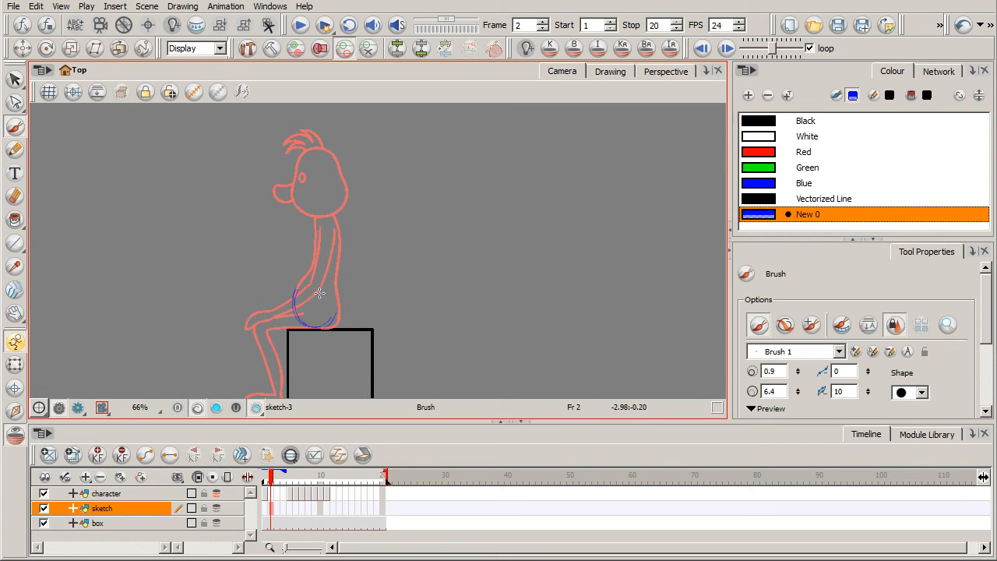
{"action": "left_click_drag", "start_coordinate": [333, 321], "coordinate": [333, 237]}
{"action": "left_click_drag", "start_coordinate": [309, 263], "coordinate": [313, 220]}
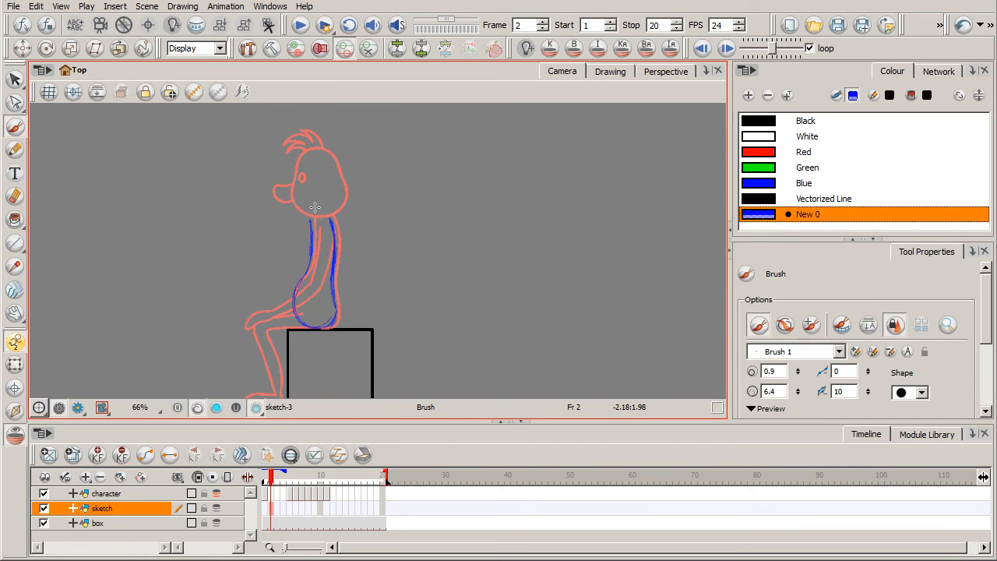
{"action": "mouse_move", "coordinate": [329, 212]}
{"action": "left_mouse_down"}
{"action": "mouse_move", "coordinate": [342, 192]}
{"action": "mouse_move", "coordinate": [334, 209]}
{"action": "left_mouse_up"}
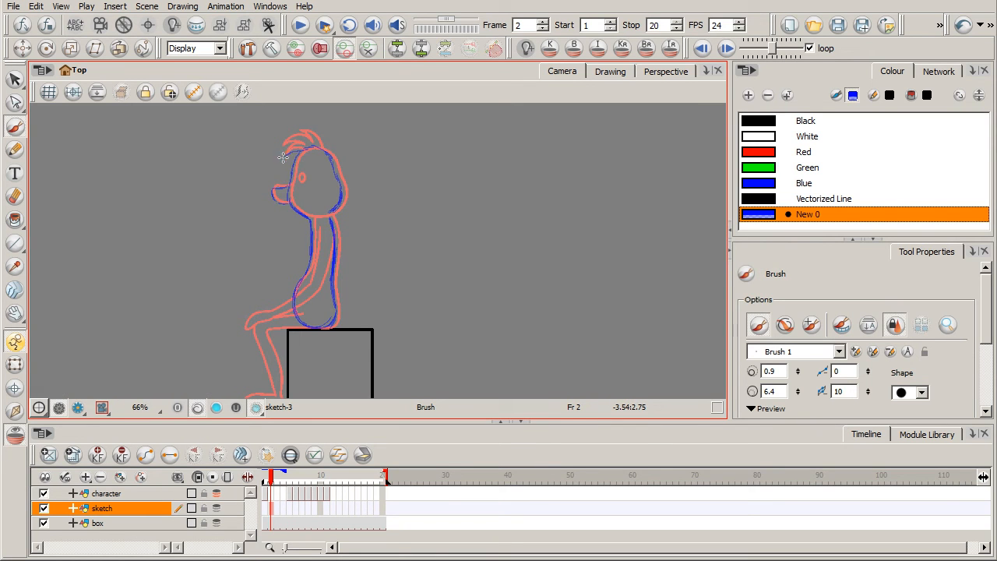
{"action": "left_click_drag", "start_coordinate": [282, 142], "coordinate": [308, 131]}
Adjust the onion skin range and sketch the next torso and head in-between at frame 3, comparing it with frame 2
{"action": "left_click", "coordinate": [278, 508]}
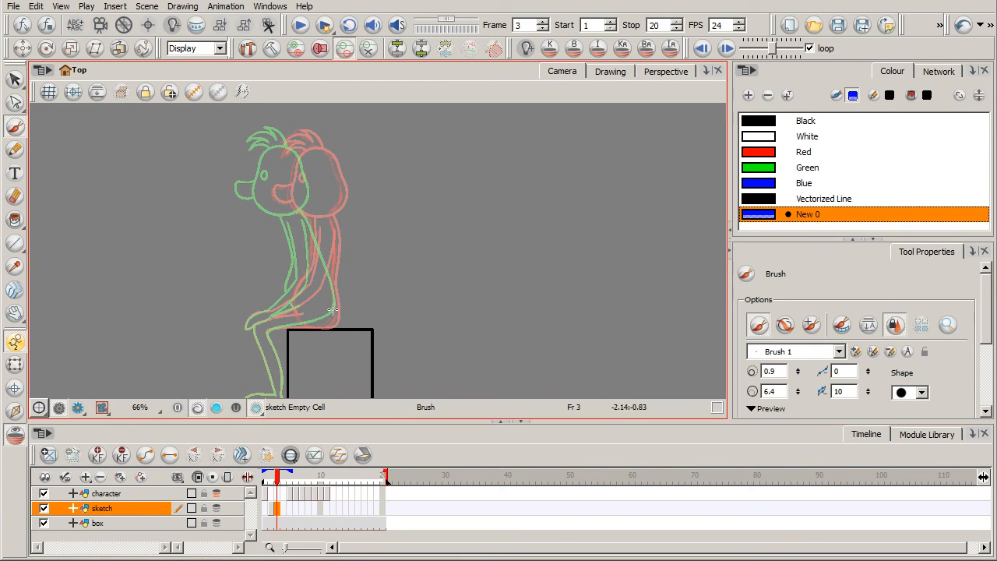
{"action": "left_click_drag", "start_coordinate": [267, 476], "coordinate": [274, 474]}
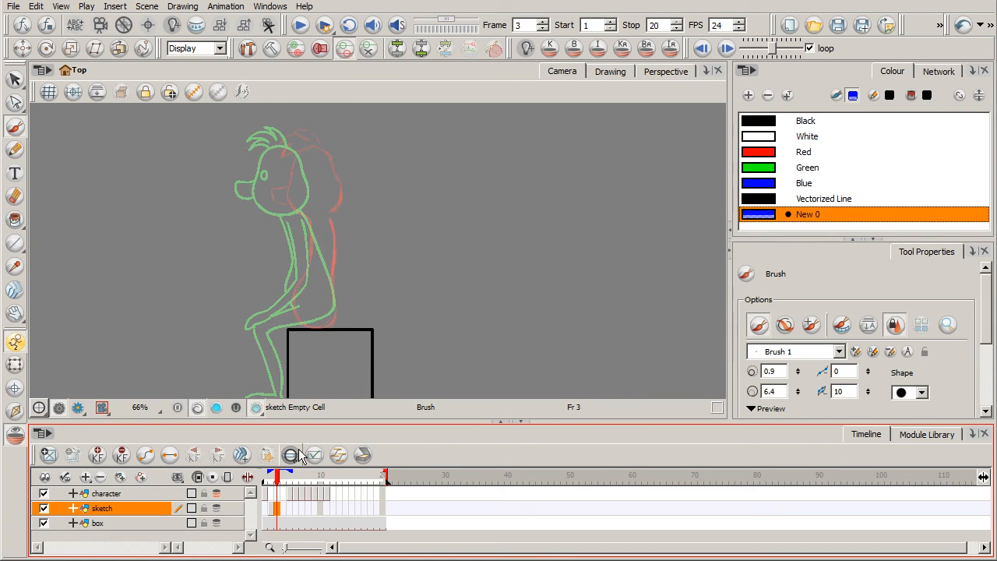
{"action": "left_click_drag", "start_coordinate": [276, 476], "coordinate": [275, 478]}
{"action": "left_click", "coordinate": [320, 321]}
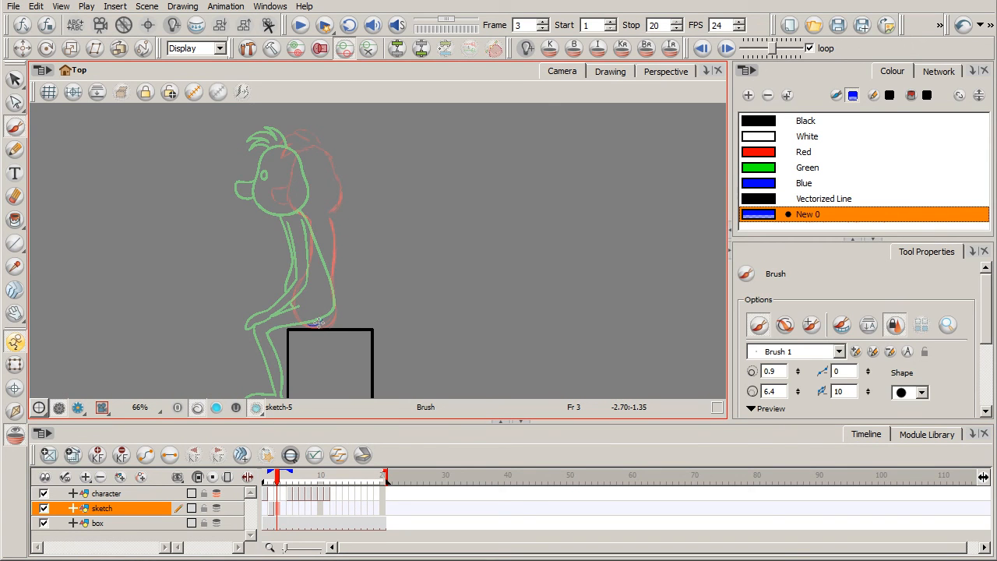
{"action": "mouse_move", "coordinate": [327, 286]}
{"action": "left_mouse_down"}
{"action": "mouse_move", "coordinate": [324, 219]}
{"action": "mouse_move", "coordinate": [293, 283]}
{"action": "mouse_move", "coordinate": [290, 320]}
{"action": "left_mouse_up"}
{"action": "left_click_drag", "start_coordinate": [322, 215], "coordinate": [327, 297]}
{"action": "mouse_move", "coordinate": [325, 234]}
{"action": "left_mouse_down"}
{"action": "mouse_move", "coordinate": [327, 316]}
{"action": "mouse_move", "coordinate": [297, 275]}
{"action": "mouse_move", "coordinate": [304, 221]}
{"action": "mouse_move", "coordinate": [312, 327]}
{"action": "mouse_move", "coordinate": [307, 224]}
{"action": "mouse_move", "coordinate": [329, 192]}
{"action": "mouse_move", "coordinate": [325, 207]}
{"action": "mouse_move", "coordinate": [326, 169]}
{"action": "left_mouse_up"}
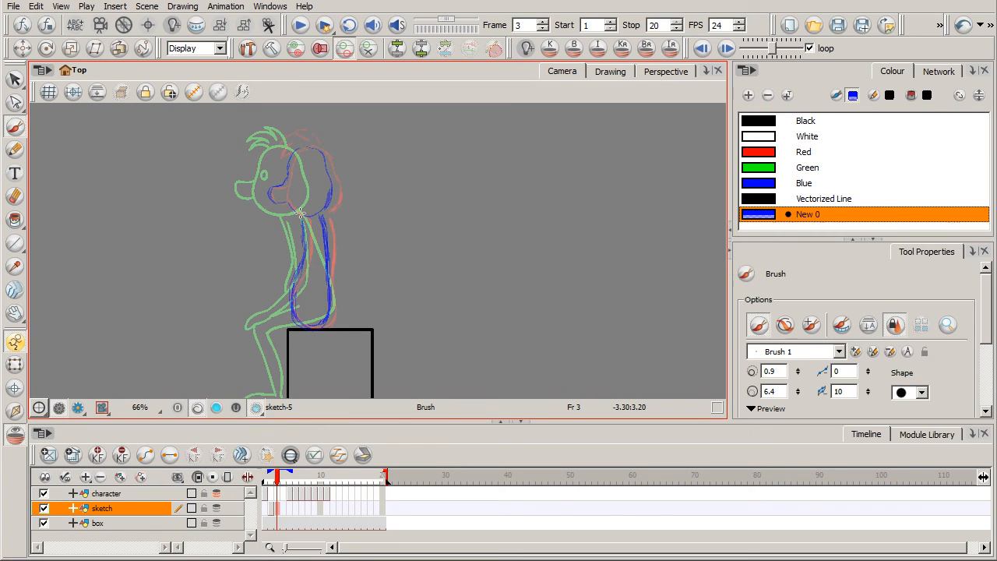
{"action": "left_click", "coordinate": [276, 481]}
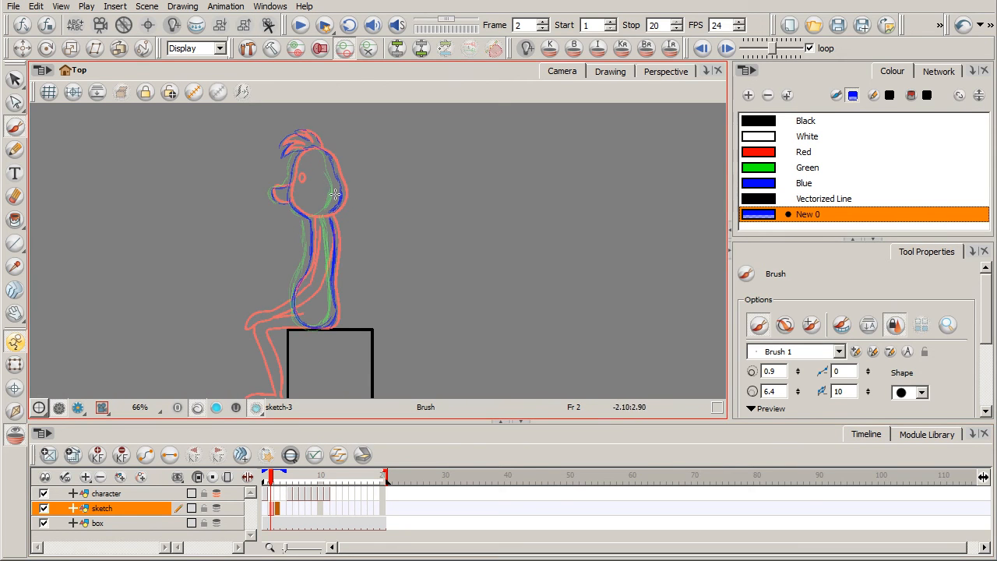
{"action": "left_click", "coordinate": [278, 483]}
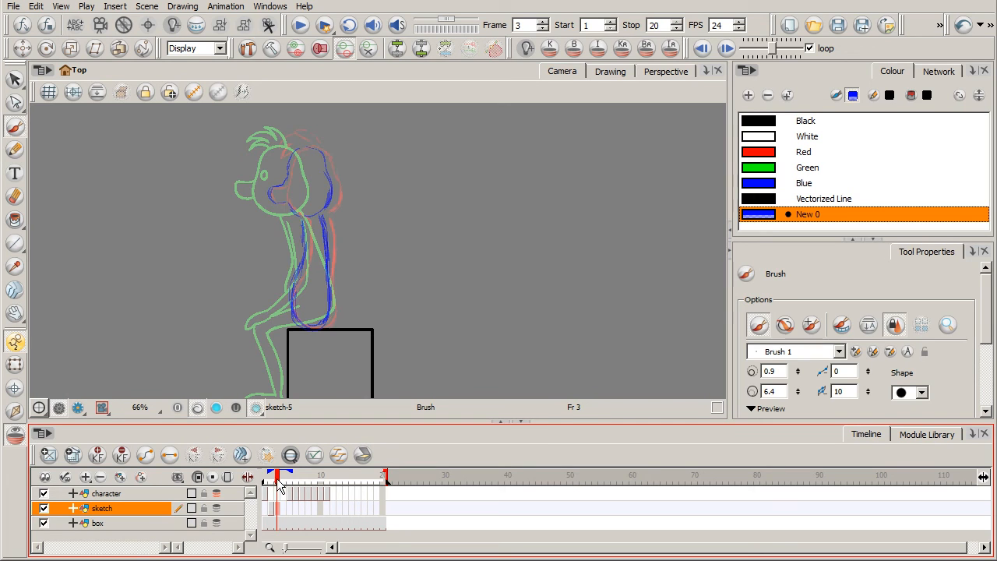
Sketch the third in-between at frame 4, drawing the torso and head leaning further forward than at frame 3
{"action": "left_click", "coordinate": [284, 484]}
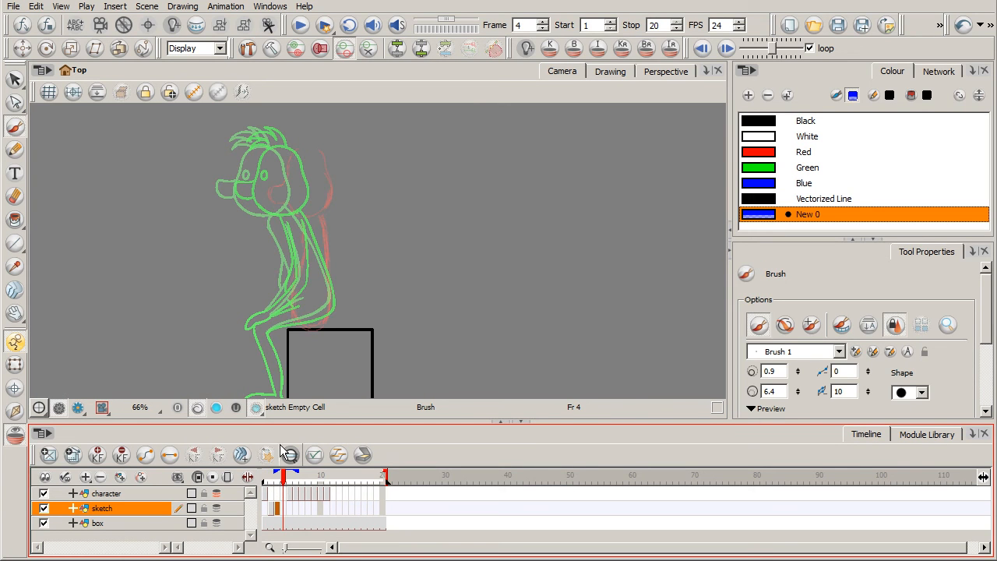
{"action": "left_click_drag", "start_coordinate": [303, 326], "coordinate": [306, 325]}
{"action": "mouse_move", "coordinate": [282, 477]}
{"action": "left_mouse_down"}
{"action": "mouse_move", "coordinate": [266, 478]}
{"action": "mouse_move", "coordinate": [277, 477]}
{"action": "left_mouse_up"}
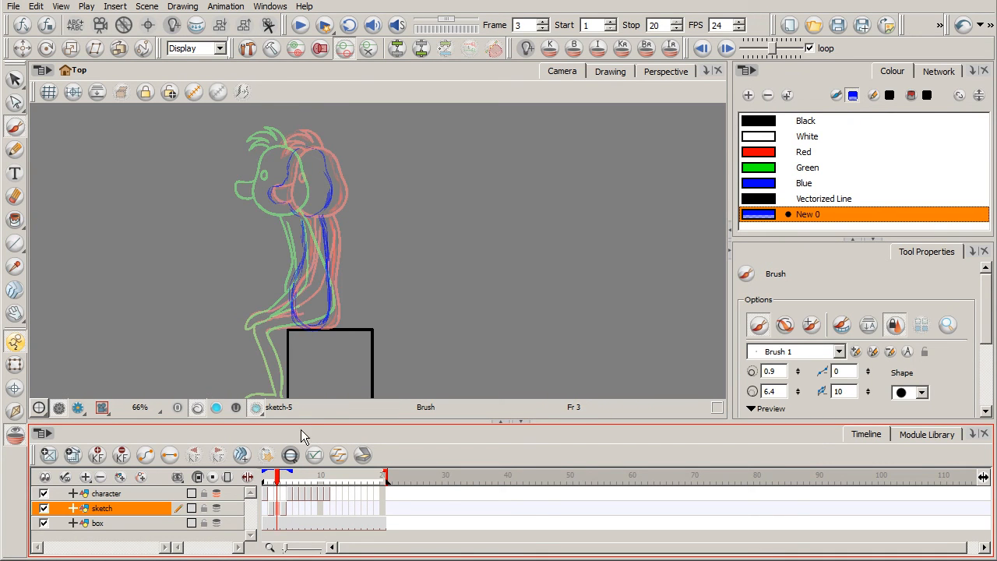
{"action": "left_click", "coordinate": [285, 508]}
{"action": "mouse_move", "coordinate": [307, 320]}
{"action": "left_mouse_down"}
{"action": "mouse_move", "coordinate": [321, 306]}
{"action": "mouse_move", "coordinate": [318, 250]}
{"action": "left_mouse_up"}
{"action": "left_click_drag", "start_coordinate": [316, 238], "coordinate": [322, 312]}
{"action": "left_click_drag", "start_coordinate": [312, 218], "coordinate": [319, 318]}
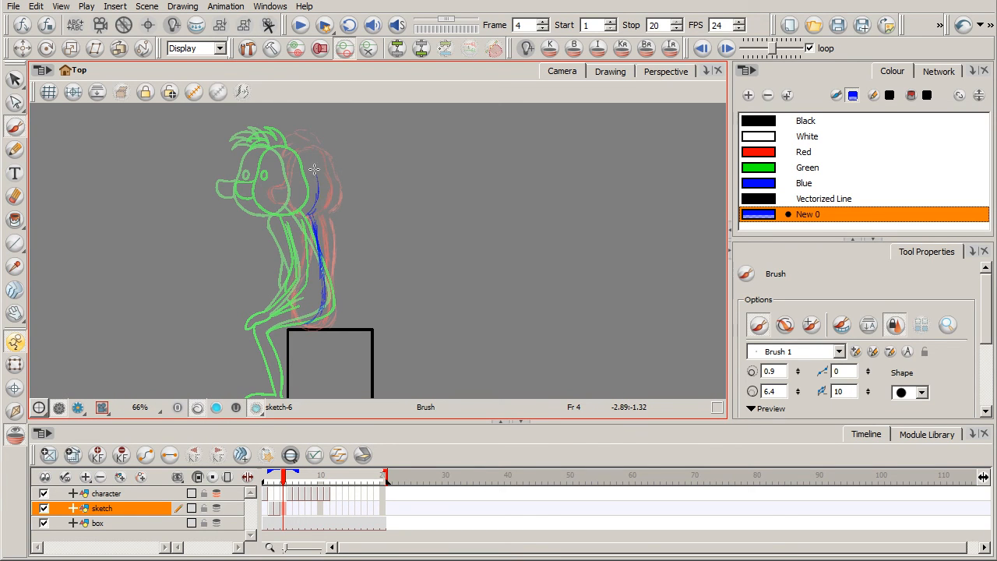
{"action": "mouse_move", "coordinate": [307, 154]}
{"action": "left_mouse_down"}
{"action": "mouse_move", "coordinate": [279, 153]}
{"action": "mouse_move", "coordinate": [295, 146]}
{"action": "mouse_move", "coordinate": [272, 172]}
{"action": "mouse_move", "coordinate": [262, 207]}
{"action": "mouse_move", "coordinate": [273, 181]}
{"action": "mouse_move", "coordinate": [285, 212]}
{"action": "left_mouse_up"}
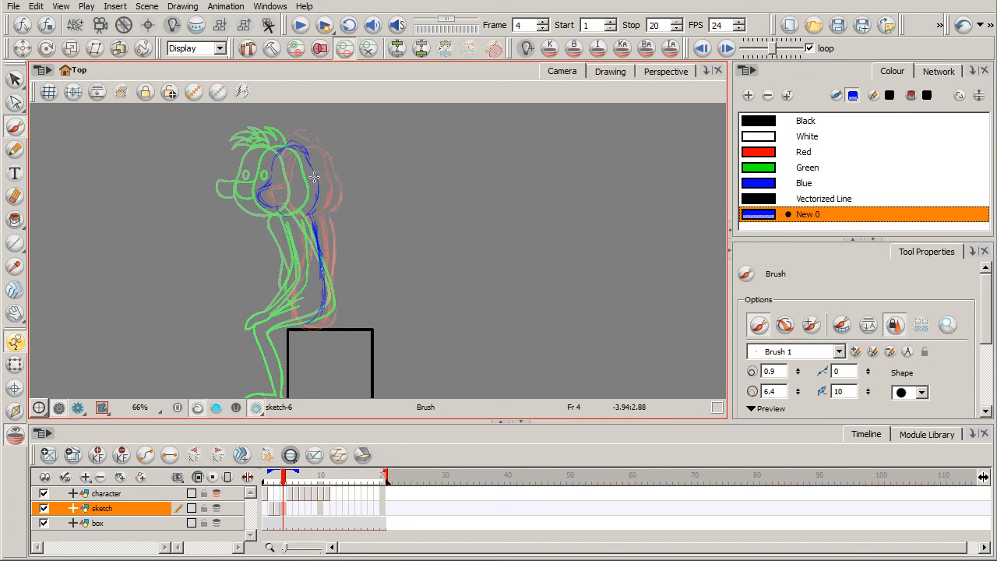
{"action": "mouse_move", "coordinate": [314, 210]}
{"action": "left_mouse_down"}
{"action": "mouse_move", "coordinate": [316, 173]}
{"action": "mouse_move", "coordinate": [305, 154]}
{"action": "left_mouse_up"}
{"action": "mouse_move", "coordinate": [287, 224]}
{"action": "left_mouse_down"}
{"action": "mouse_move", "coordinate": [285, 317]}
{"action": "mouse_move", "coordinate": [315, 322]}
{"action": "mouse_move", "coordinate": [288, 317]}
{"action": "mouse_move", "coordinate": [317, 322]}
{"action": "mouse_move", "coordinate": [331, 299]}
{"action": "left_mouse_up"}
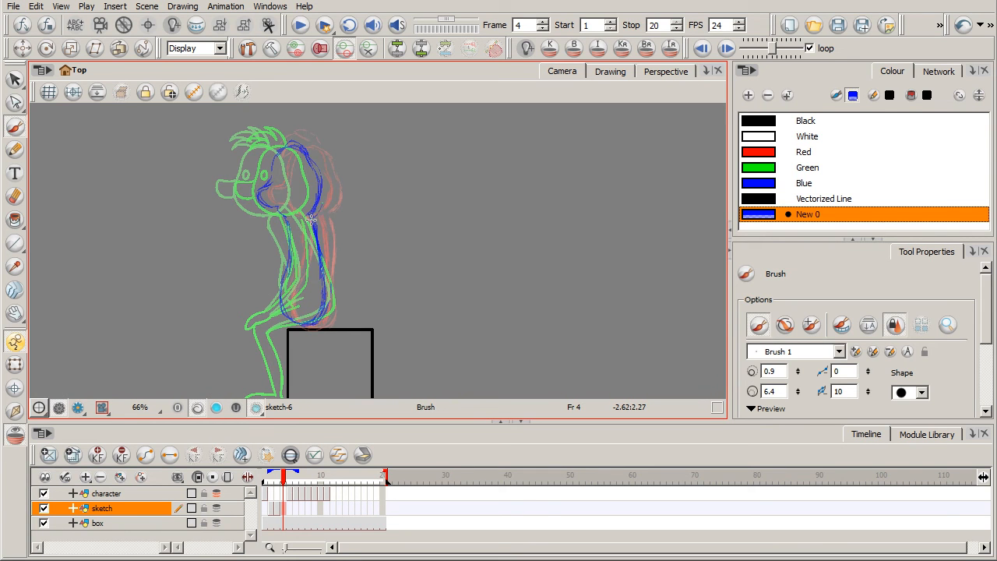
Compare the rough sketches at frames 2 to 4 with the surrounding character drawings to check their spacing
{"action": "mouse_move", "coordinate": [284, 485]}
{"action": "left_mouse_down"}
{"action": "mouse_move", "coordinate": [265, 485]}
{"action": "mouse_move", "coordinate": [343, 487]}
{"action": "mouse_move", "coordinate": [254, 477]}
{"action": "mouse_move", "coordinate": [308, 481]}
{"action": "mouse_move", "coordinate": [278, 481]}
{"action": "left_mouse_up"}
{"action": "left_click", "coordinate": [272, 491]}
{"action": "key", "text": "alt+o"}
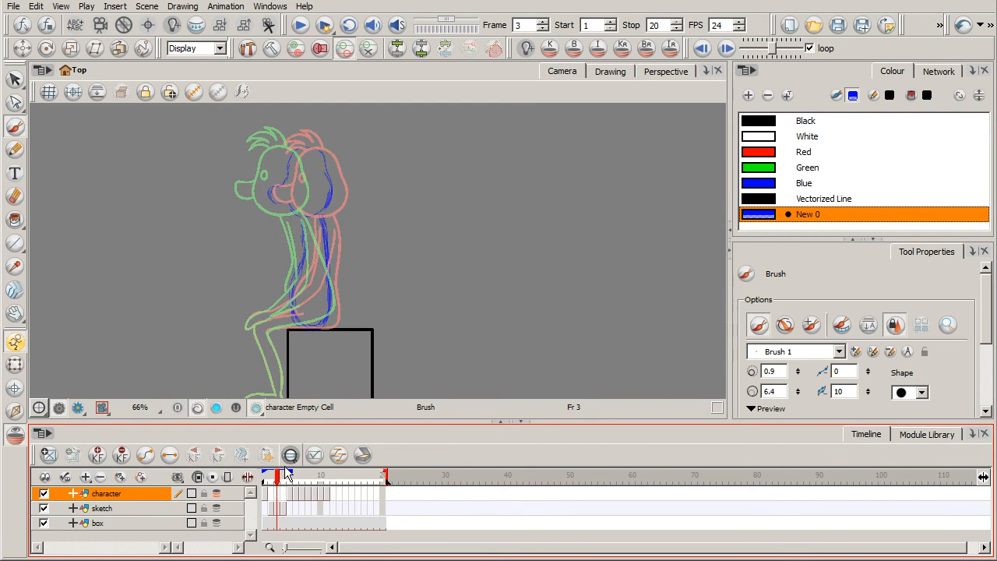
{"action": "left_click", "coordinate": [279, 511]}
{"action": "left_click", "coordinate": [286, 512]}
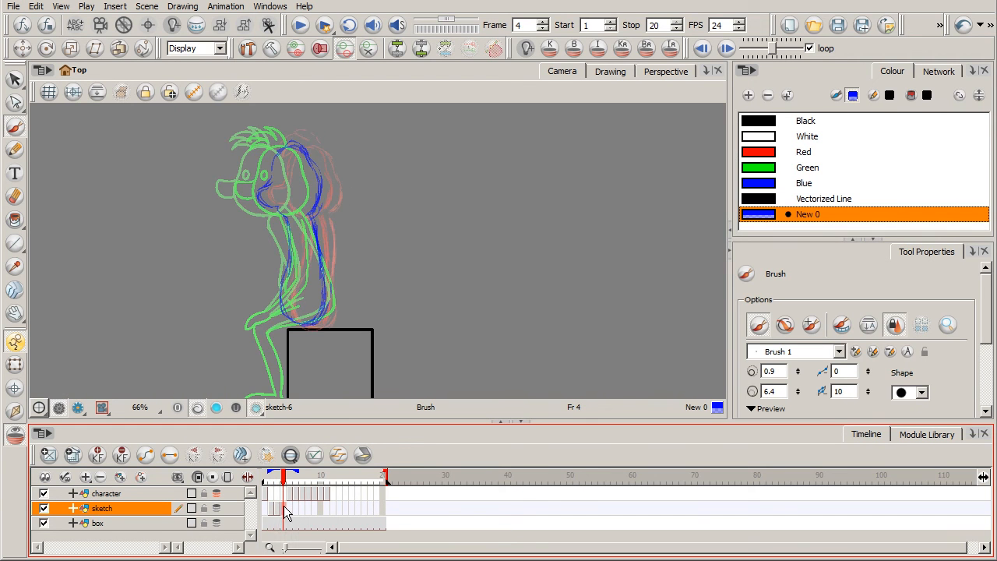
{"action": "left_click", "coordinate": [274, 512]}
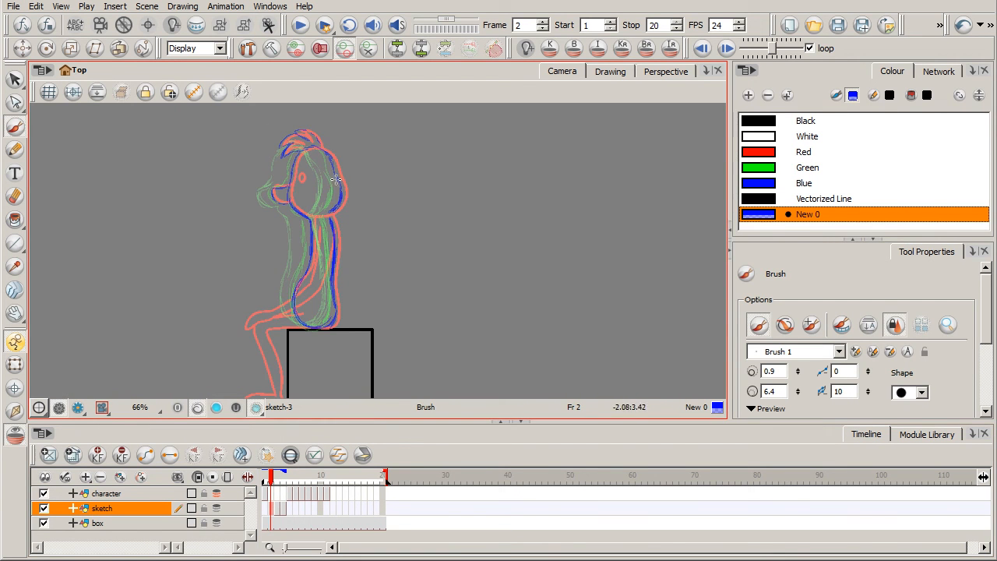
{"action": "left_click", "coordinate": [279, 510]}
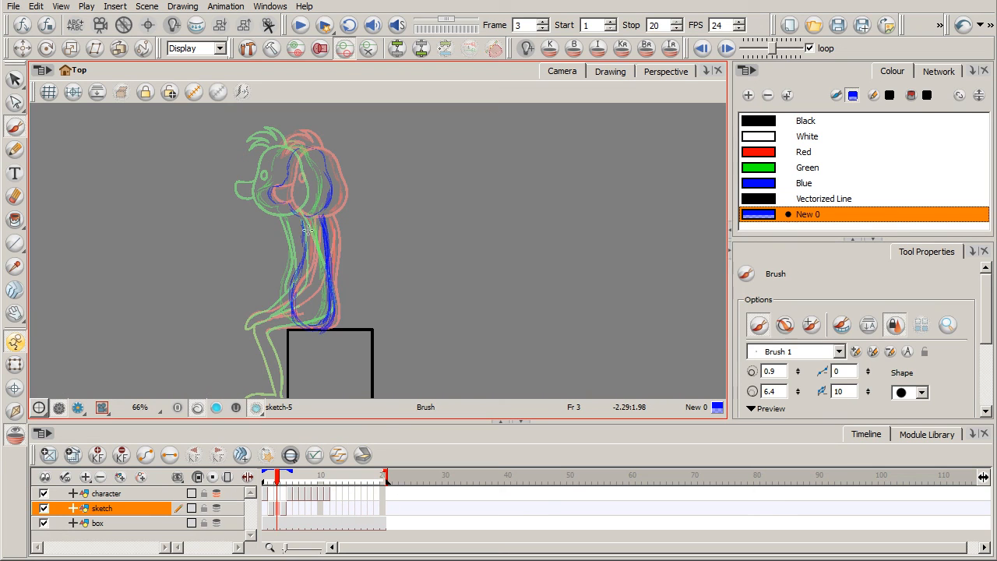
Refine the torso outline of the frame 4 sketch
{"action": "left_click", "coordinate": [285, 508]}
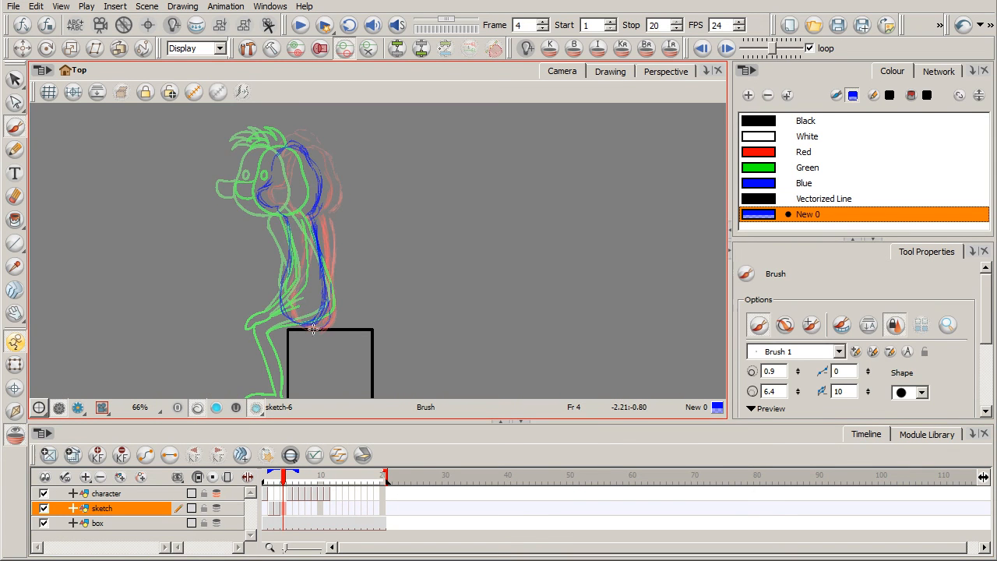
{"action": "mouse_move", "coordinate": [326, 307]}
{"action": "left_mouse_down"}
{"action": "mouse_move", "coordinate": [315, 238]}
{"action": "mouse_move", "coordinate": [289, 268]}
{"action": "mouse_move", "coordinate": [308, 321]}
{"action": "mouse_move", "coordinate": [321, 315]}
{"action": "left_mouse_up"}
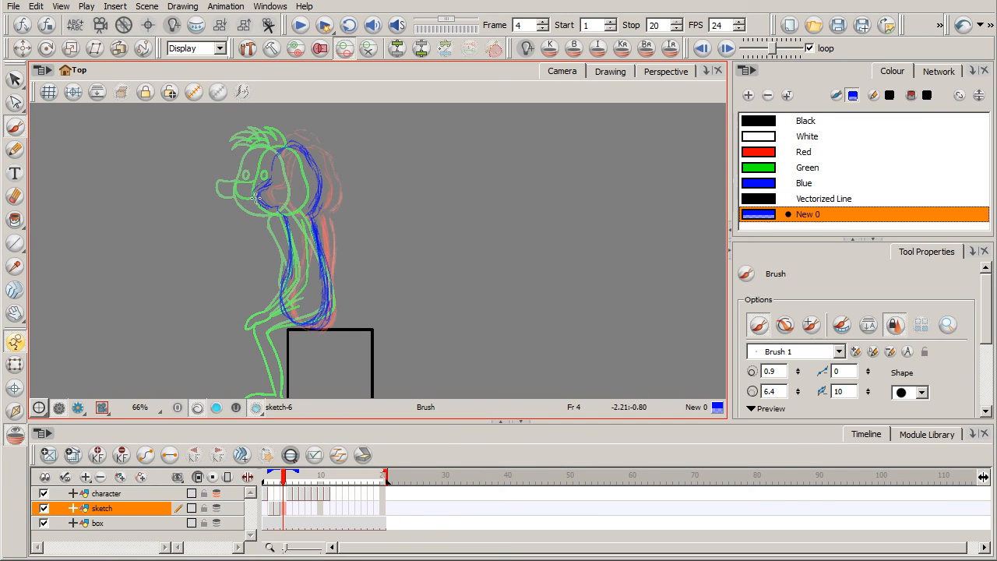
{"action": "left_click_drag", "start_coordinate": [282, 483], "coordinate": [282, 481]}
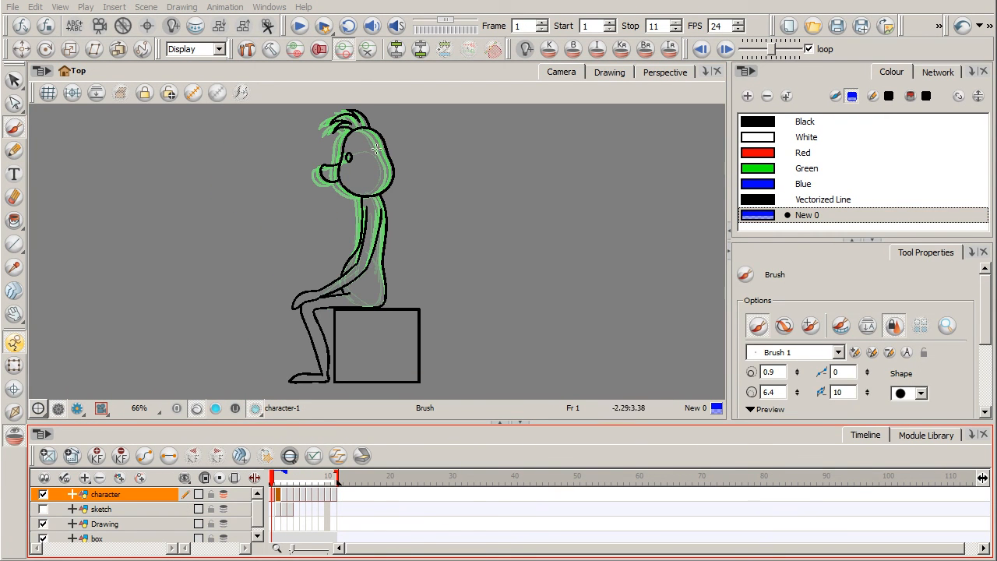
Compare the finished character drawings at frames 1 and 2, then play the 11-frame animation from frame 1
{"action": "left_click", "coordinate": [279, 483]}
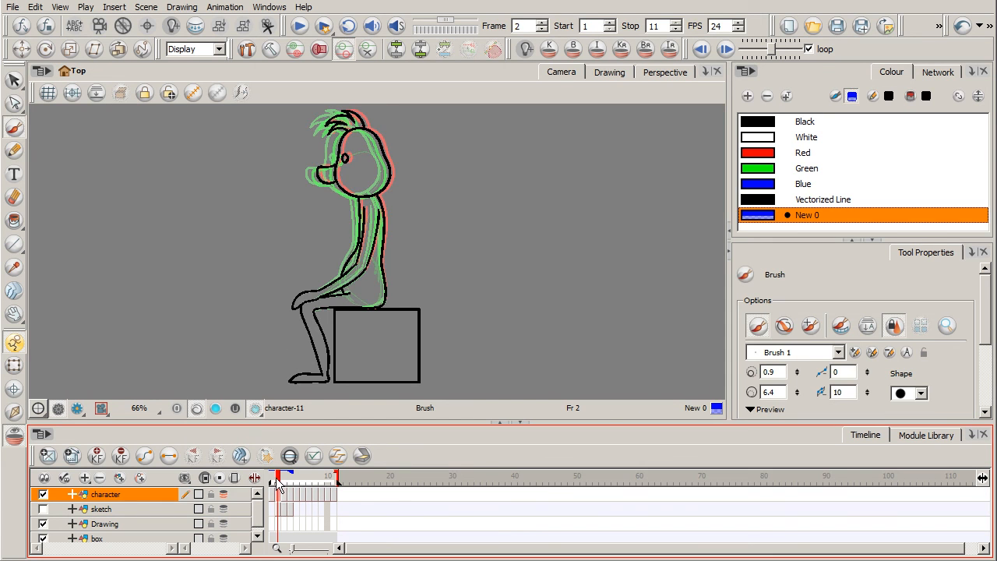
{"action": "left_click", "coordinate": [278, 483]}
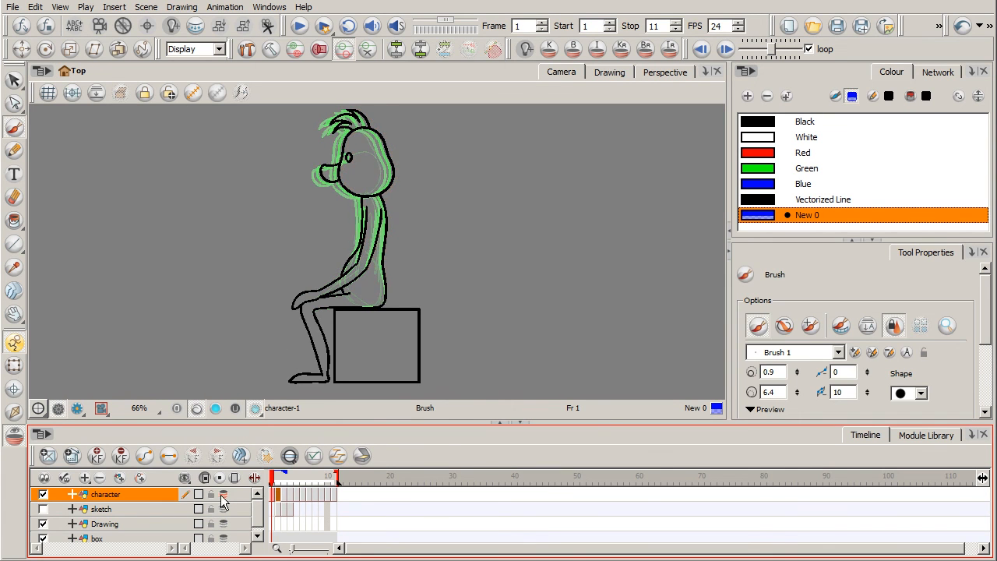
{"action": "mouse_move", "coordinate": [278, 485]}
{"action": "left_mouse_down"}
{"action": "mouse_move", "coordinate": [295, 483]}
{"action": "mouse_move", "coordinate": [273, 483]}
{"action": "left_mouse_up"}
{"action": "left_click", "coordinate": [300, 26]}
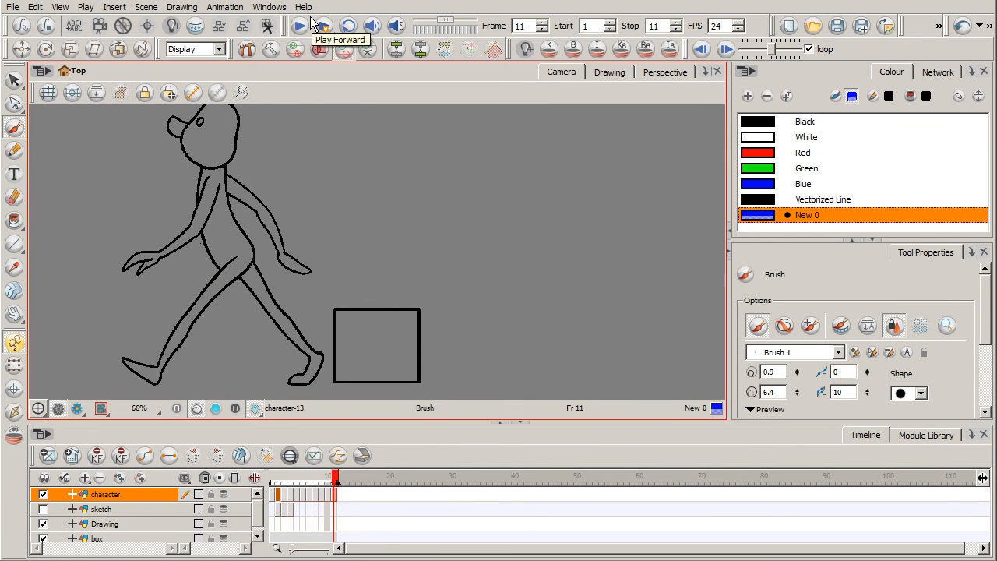
Turn the character layer's onion skin back on and step through frames 1 to 4 to examine the slow-out spacing
{"action": "left_click", "coordinate": [225, 495]}
{"action": "mouse_move", "coordinate": [282, 487]}
{"action": "left_mouse_down"}
{"action": "mouse_move", "coordinate": [295, 486]}
{"action": "mouse_move", "coordinate": [274, 488]}
{"action": "left_mouse_up"}
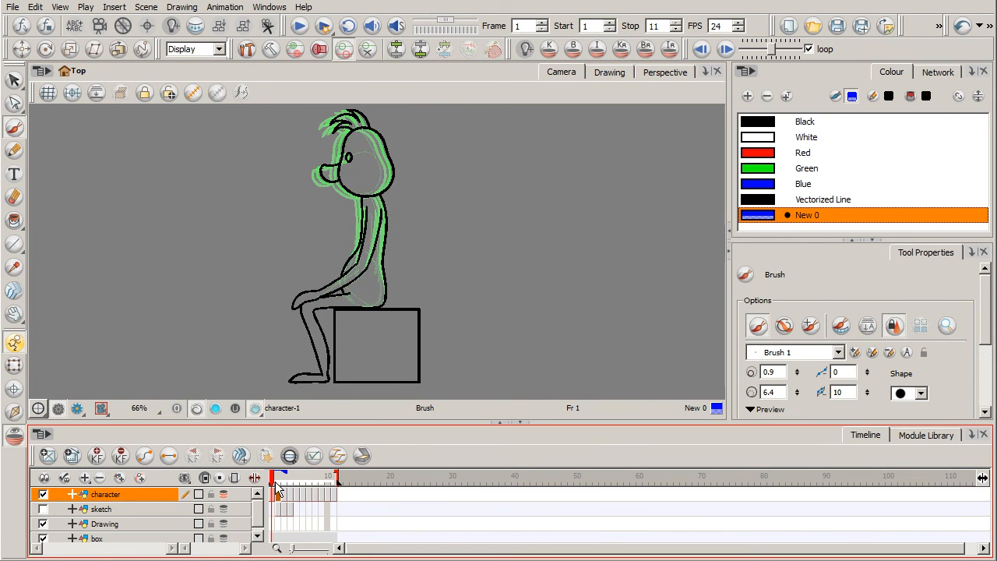
{"action": "left_click", "coordinate": [279, 485]}
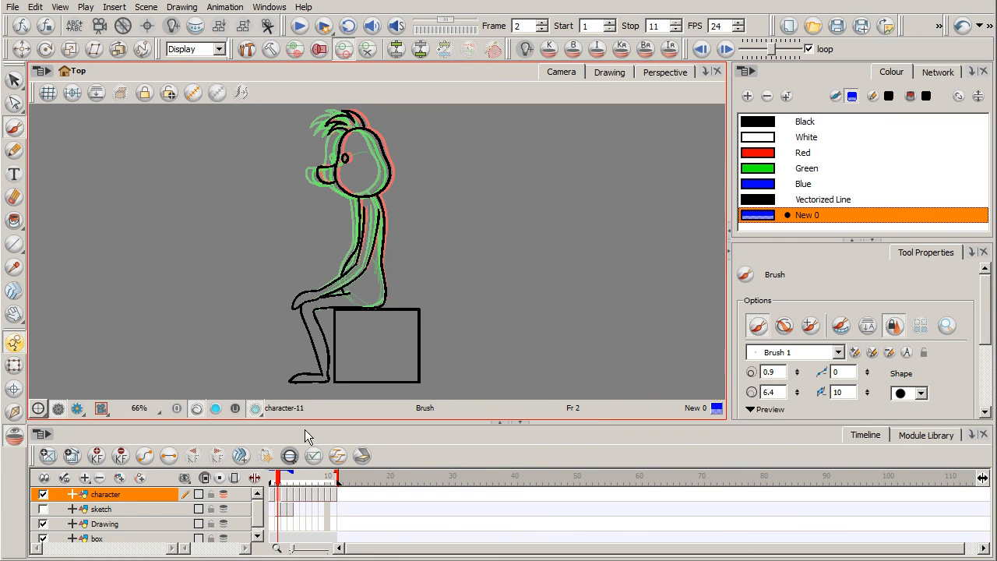
{"action": "left_click", "coordinate": [284, 484]}
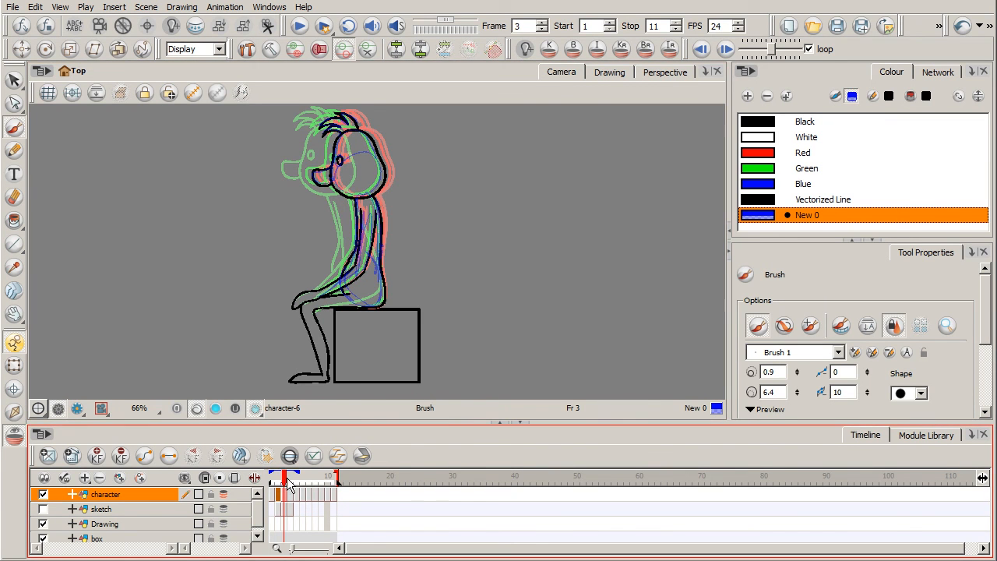
{"action": "left_click", "coordinate": [290, 485]}
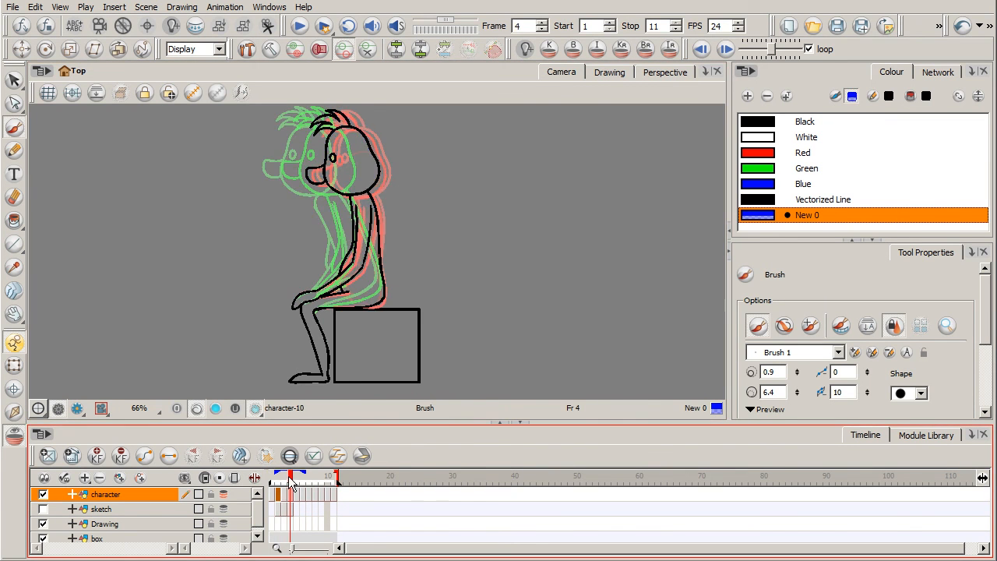
Examine the character's onion-skinned spacing at frame 5, and return to frame 1
{"action": "mouse_move", "coordinate": [291, 481]}
{"action": "left_mouse_down"}
{"action": "mouse_move", "coordinate": [273, 477]}
{"action": "mouse_move", "coordinate": [297, 488]}
{"action": "left_mouse_up"}
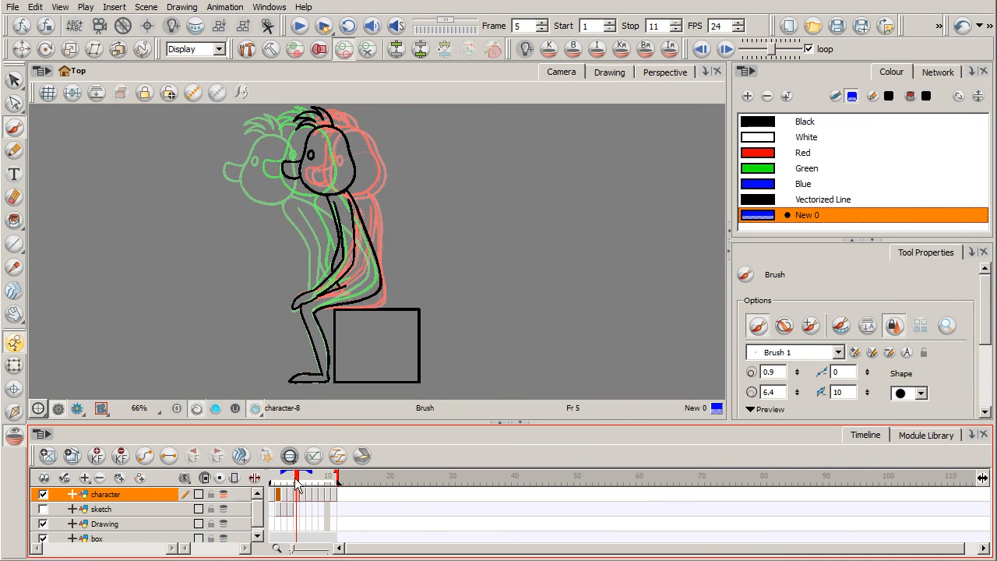
{"action": "left_click_drag", "start_coordinate": [299, 485], "coordinate": [272, 482]}
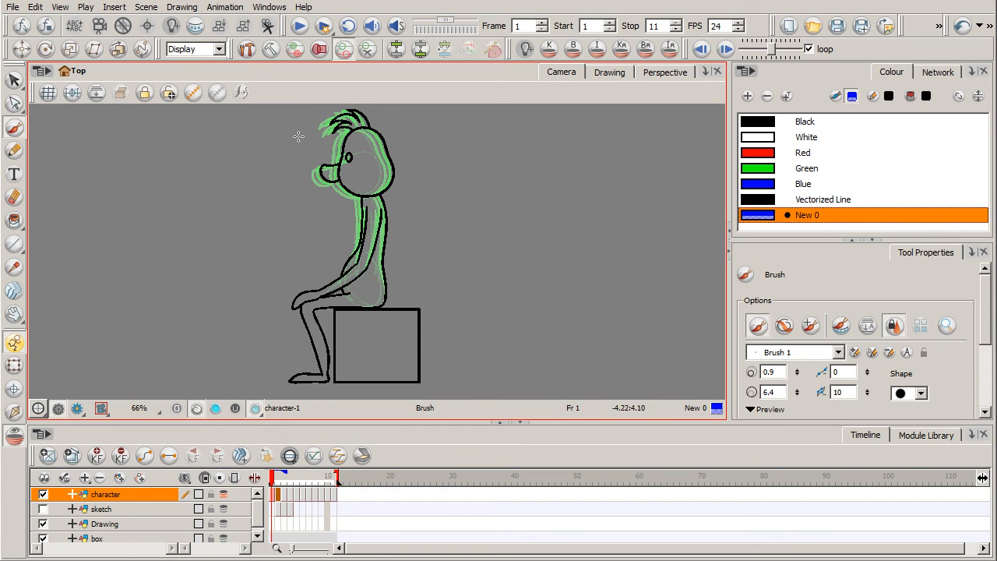
{"action": "left_click", "coordinate": [275, 481]}
{"action": "mouse_move", "coordinate": [274, 481]}
{"action": "left_mouse_down"}
{"action": "mouse_move", "coordinate": [316, 481]}
{"action": "mouse_move", "coordinate": [275, 479]}
{"action": "left_mouse_up"}
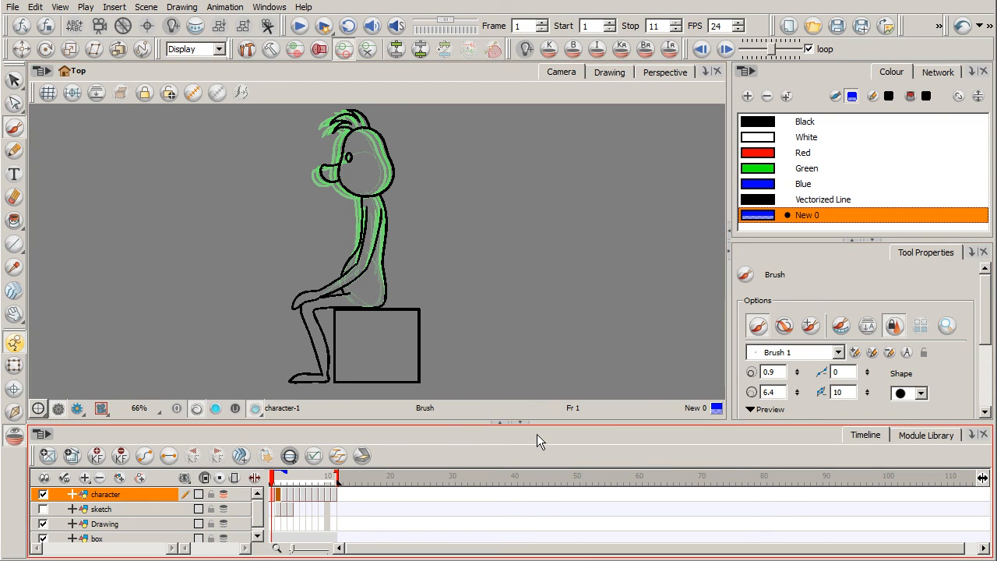
{"action": "mouse_move", "coordinate": [275, 478]}
{"action": "left_mouse_down"}
{"action": "mouse_move", "coordinate": [338, 483]}
{"action": "mouse_move", "coordinate": [269, 480]}
{"action": "left_mouse_up"}
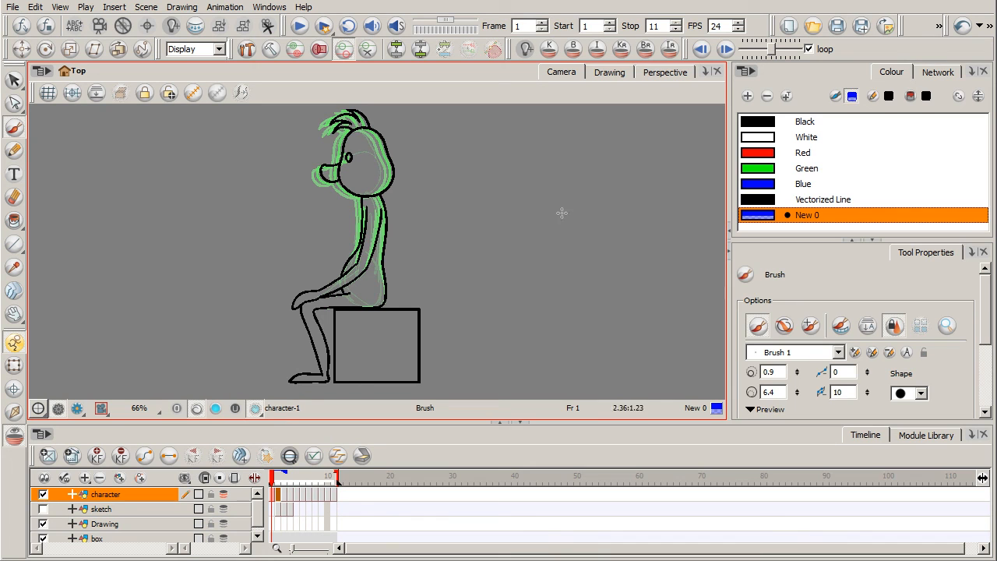
{"action": "left_click", "coordinate": [488, 436]}
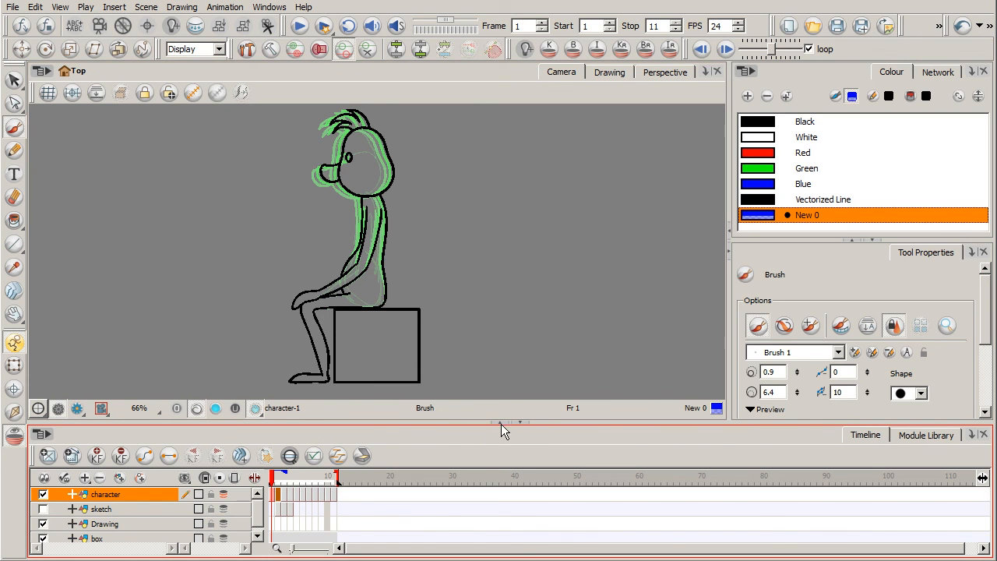
{"action": "left_click", "coordinate": [475, 409]}
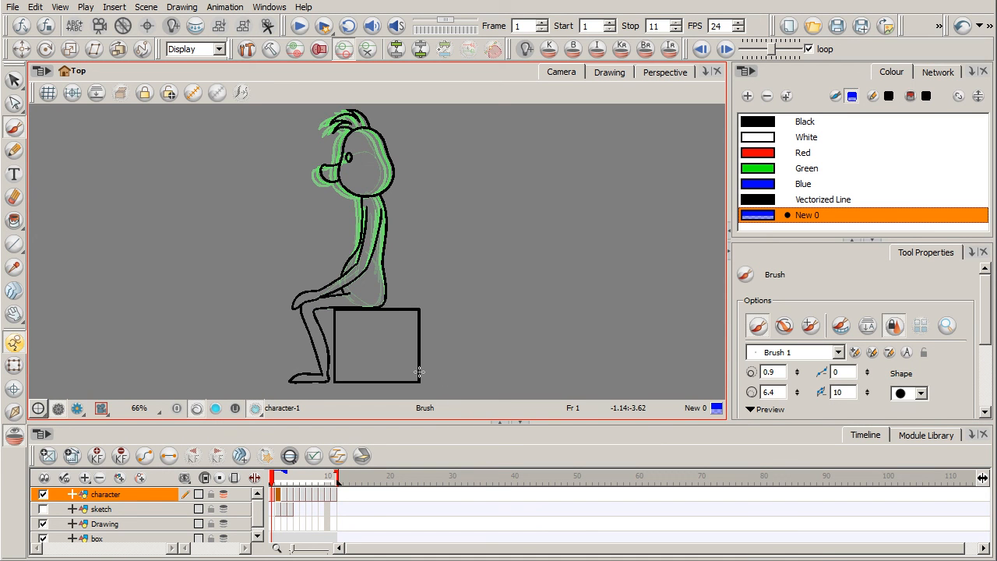